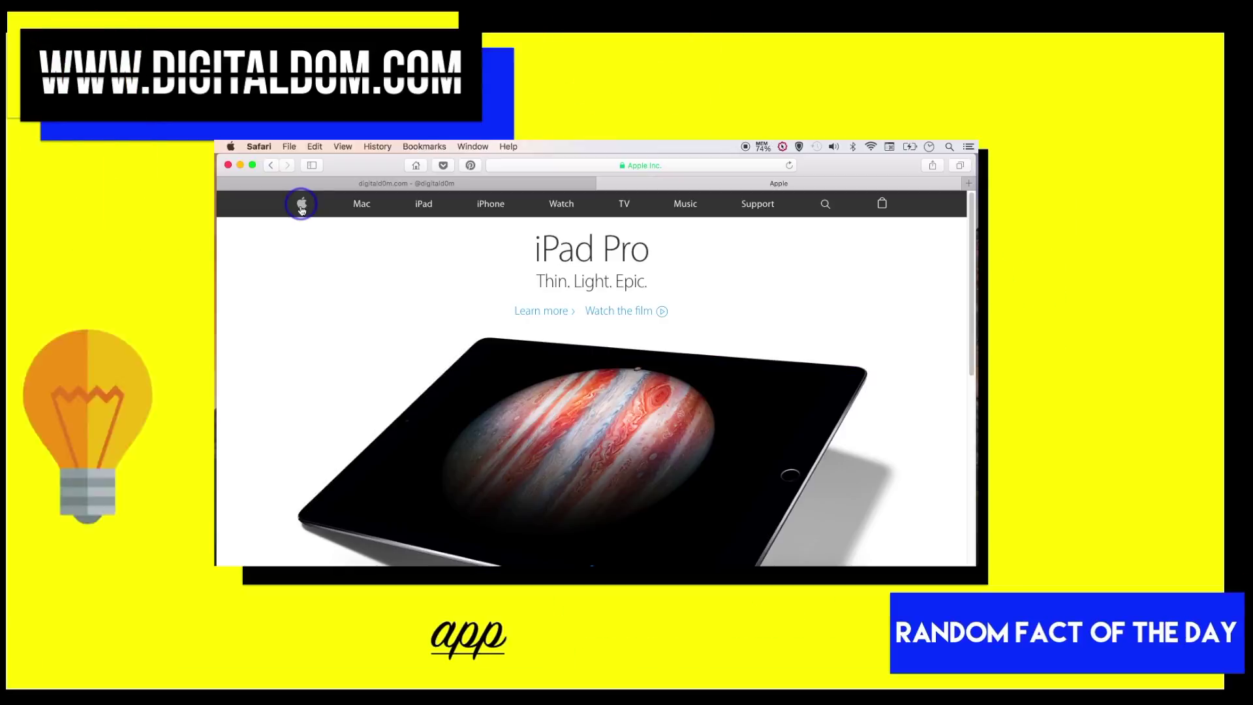
Reload Apple's home page, go to Apple Support, and scroll down the support page.
click(789, 166)
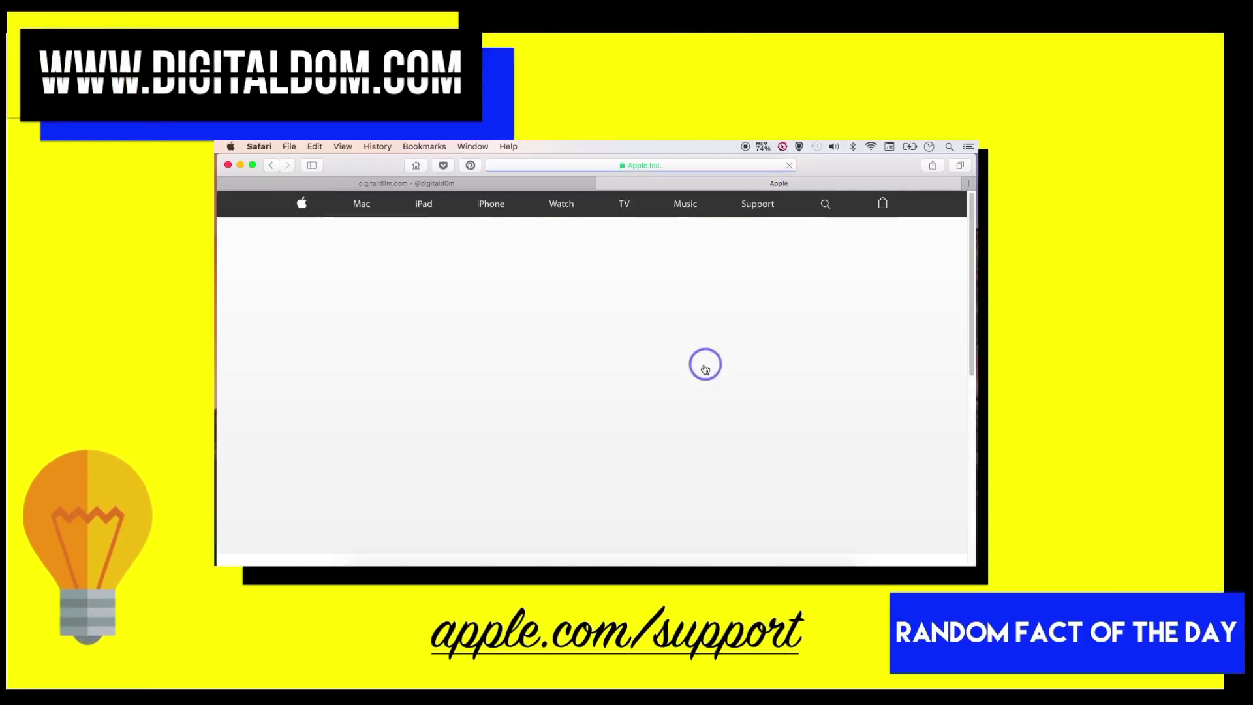
click(769, 214)
scroll(714, 401, down, 8)
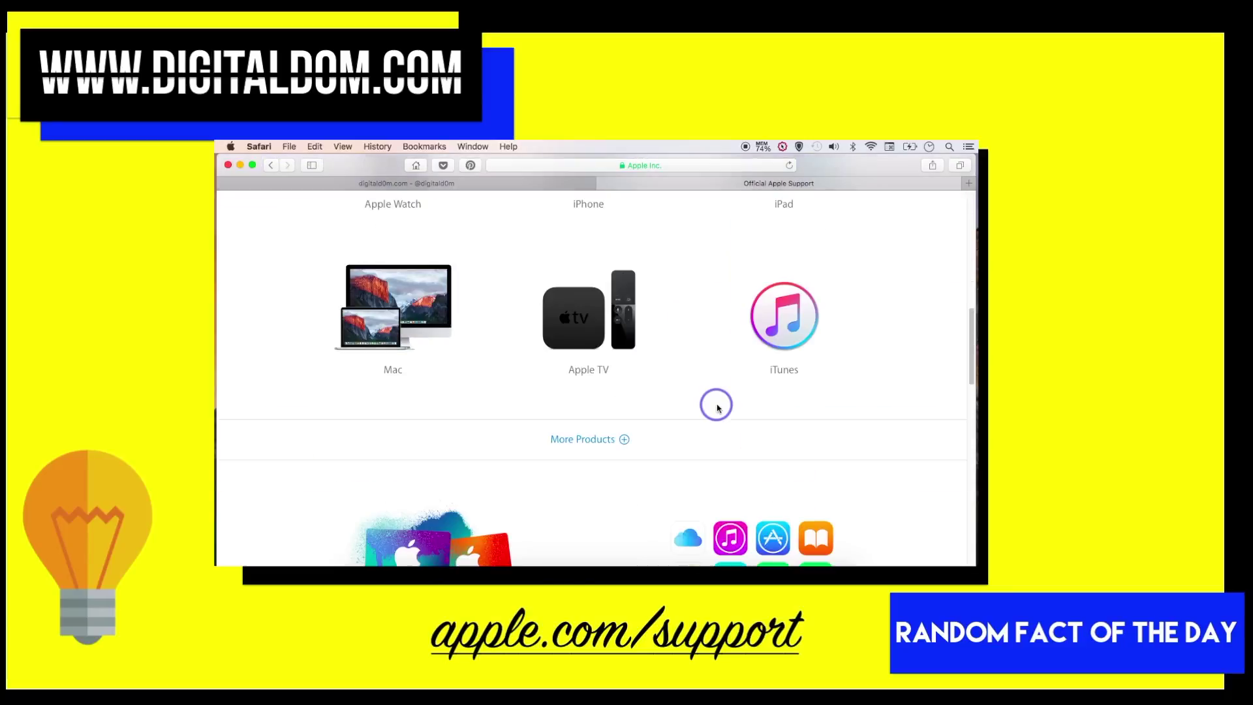
scroll(713, 400, up, 5)
scroll(716, 400, down, 1)
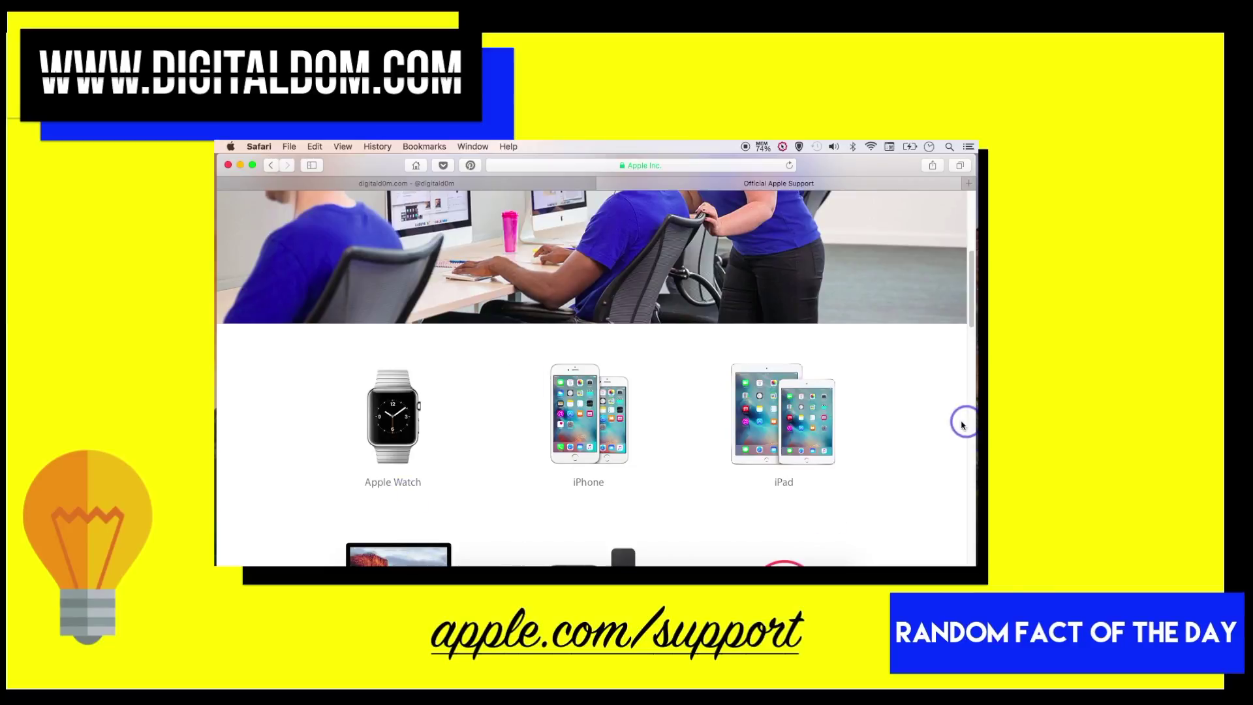
scroll(962, 425, down, 4)
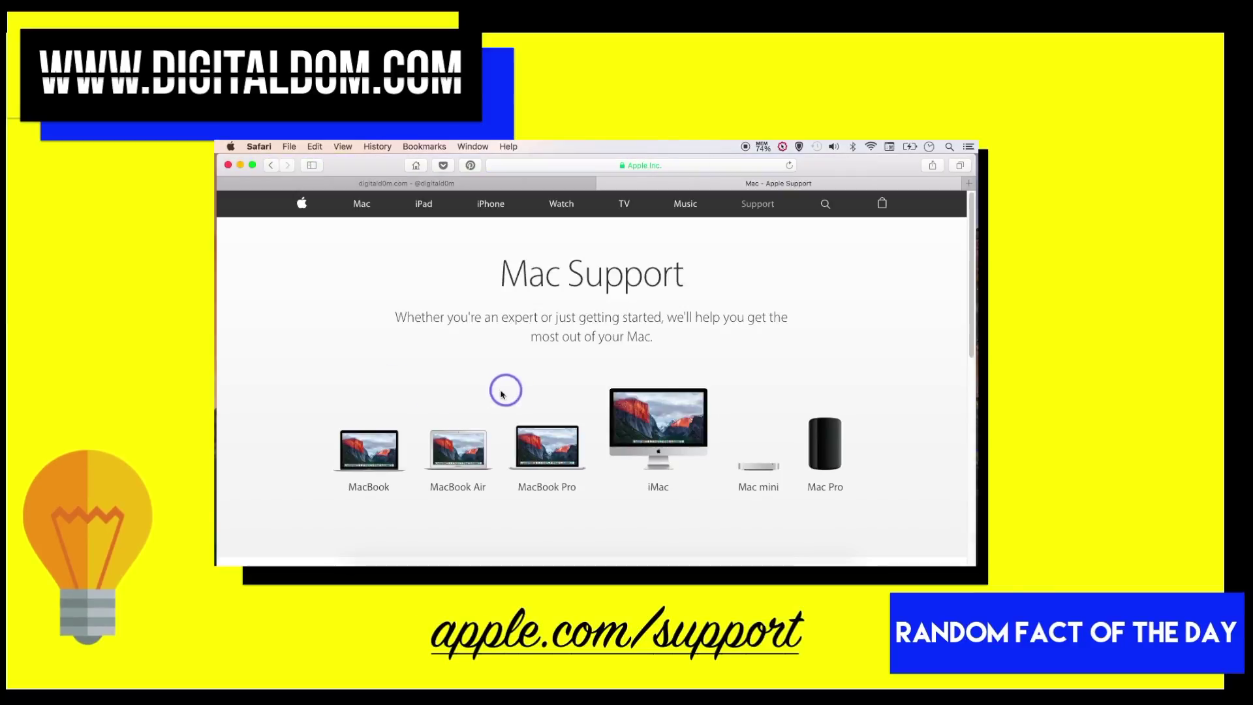
scroll(855, 408, down, 4)
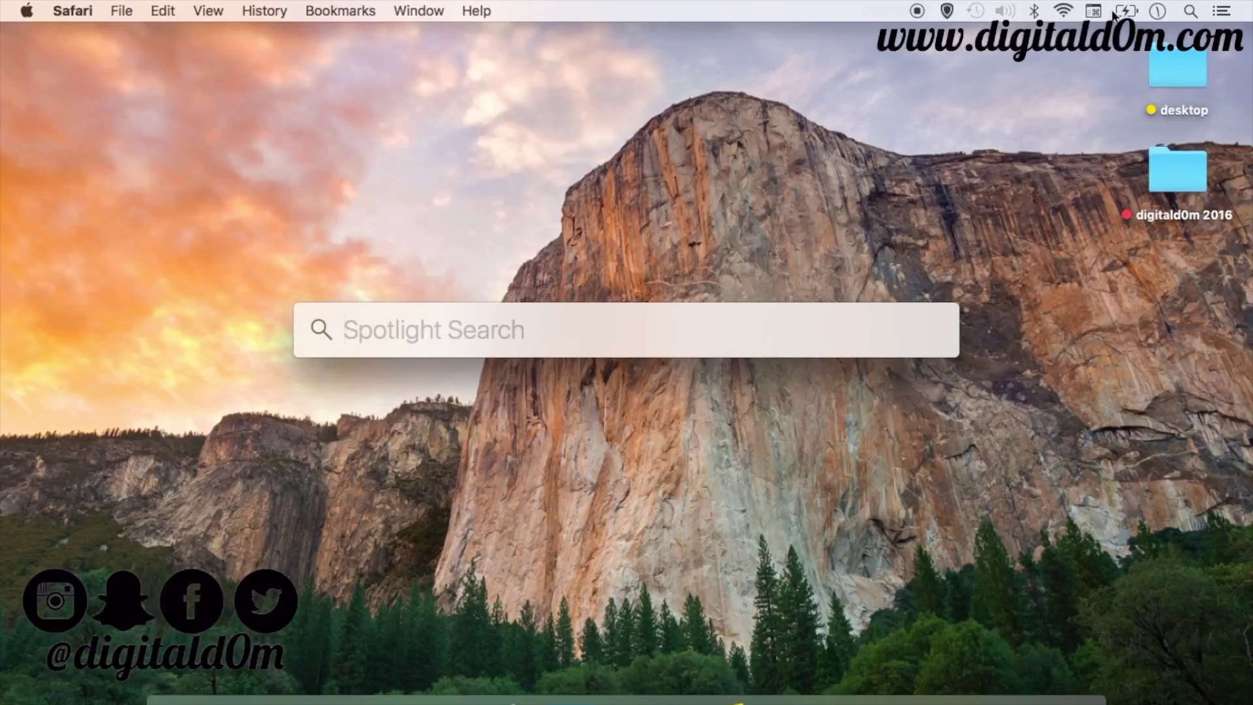
Reopen Spotlight search and move its bar higher on the screen.
click(1190, 11)
click(1190, 11)
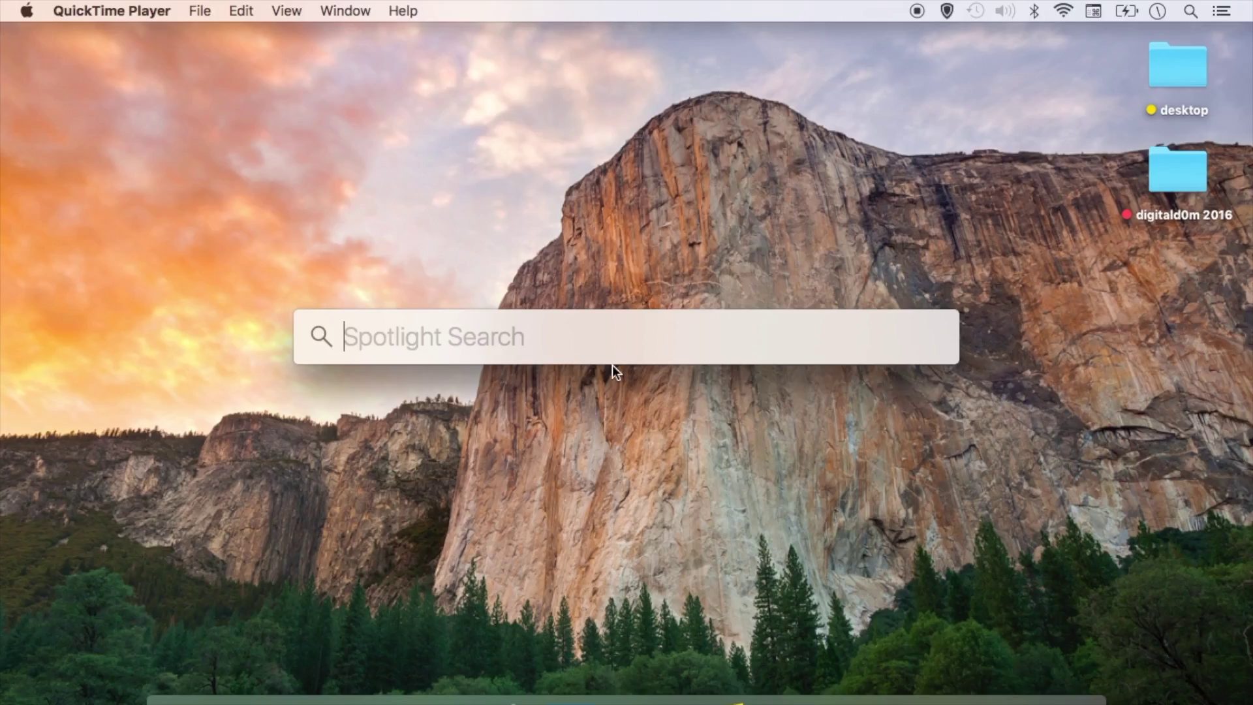
drag(612, 366, 742, 272)
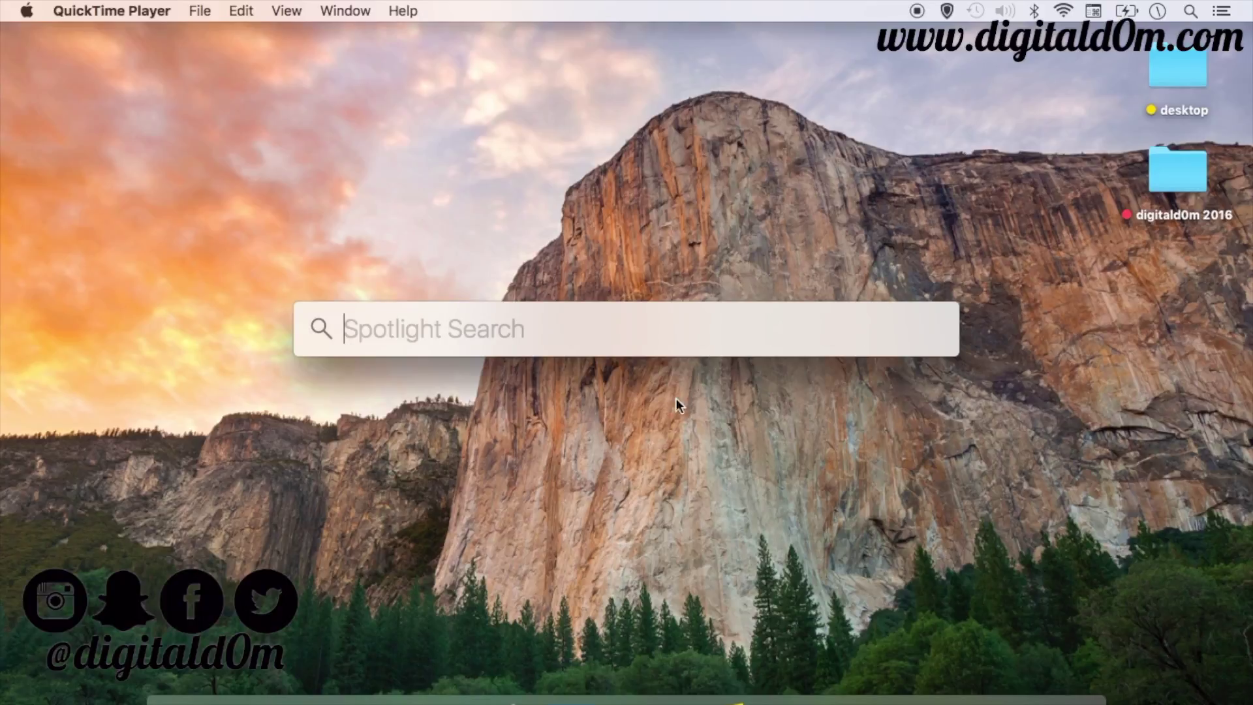
Search Spotlight for 'final', then 'pictures', then 'essays'.
text(final)
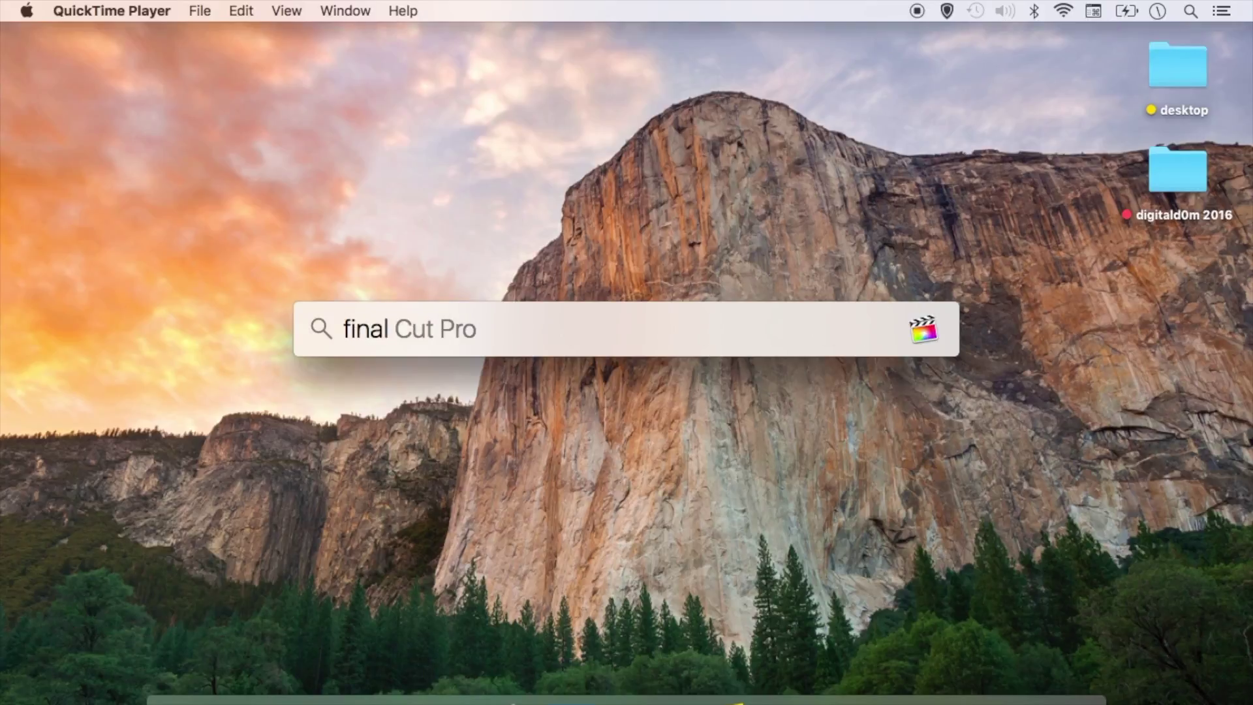
key(BackSpace)
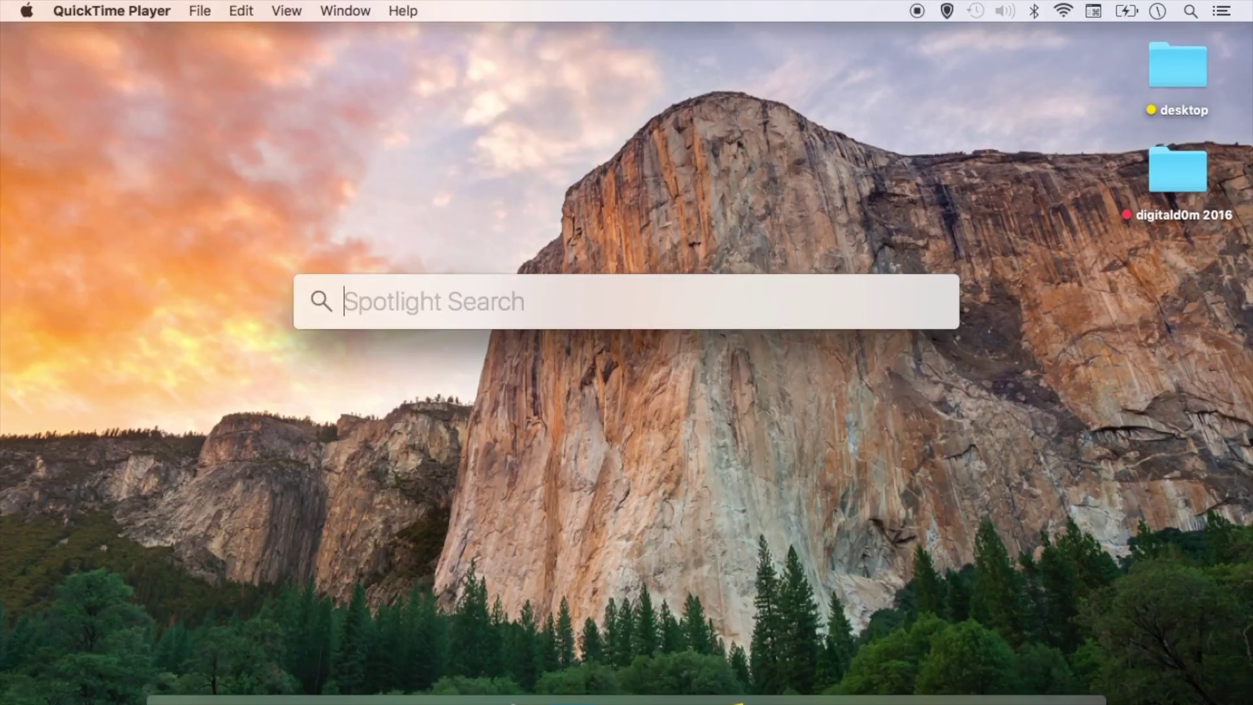
text(pictures)
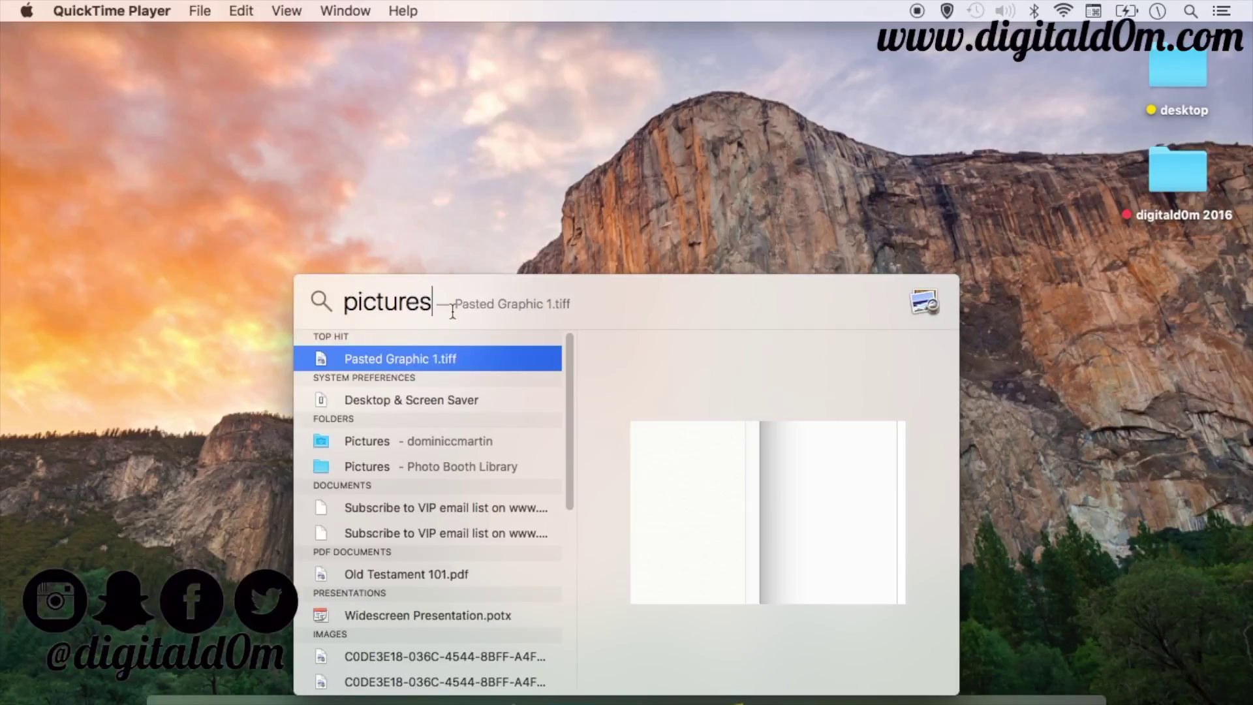
drag(452, 313, 452, 238)
key(BackSpace)
key(BackSpace)
key(BackSpace)
text(essay)
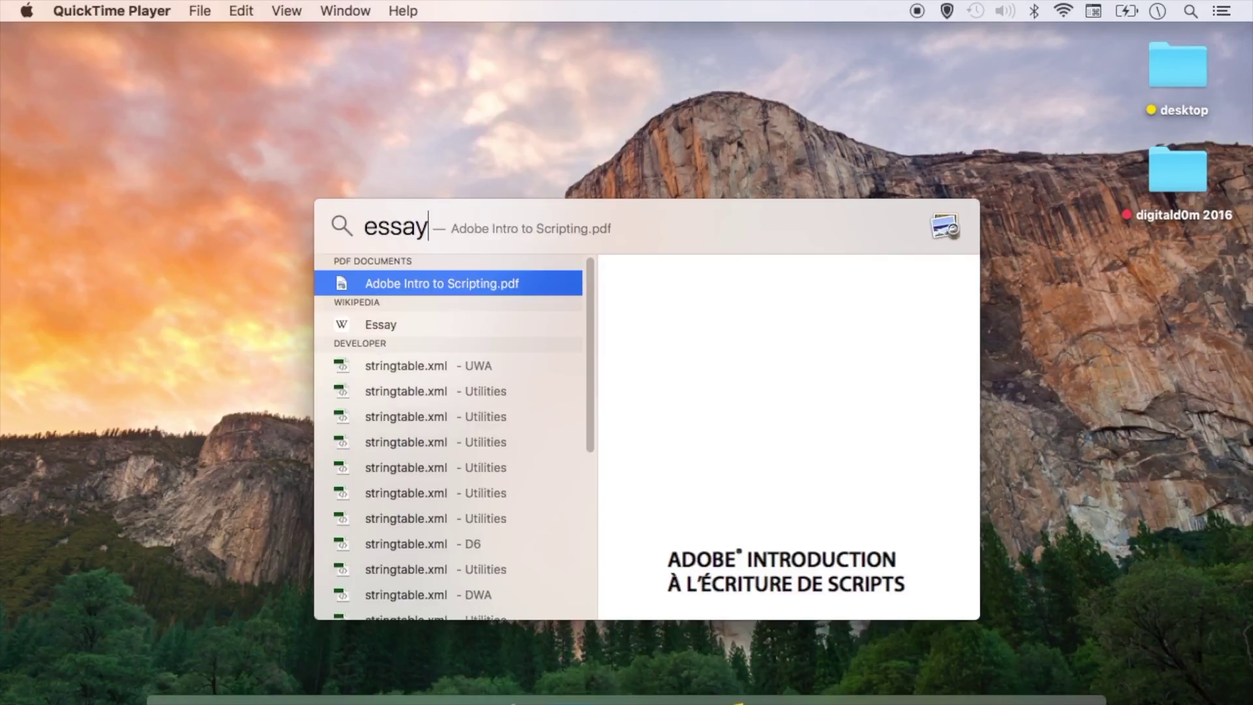
text(s)
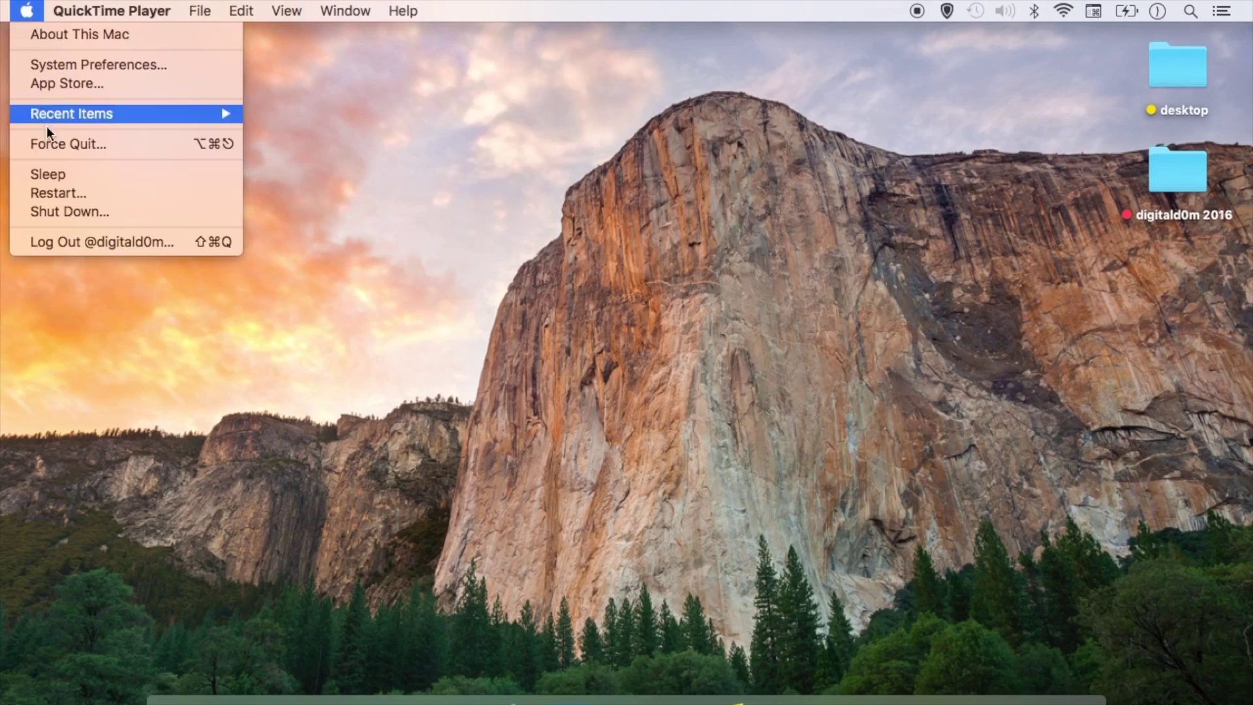
Open Force Quit Applications from the Apple menu and browse the running apps list.
click(50, 144)
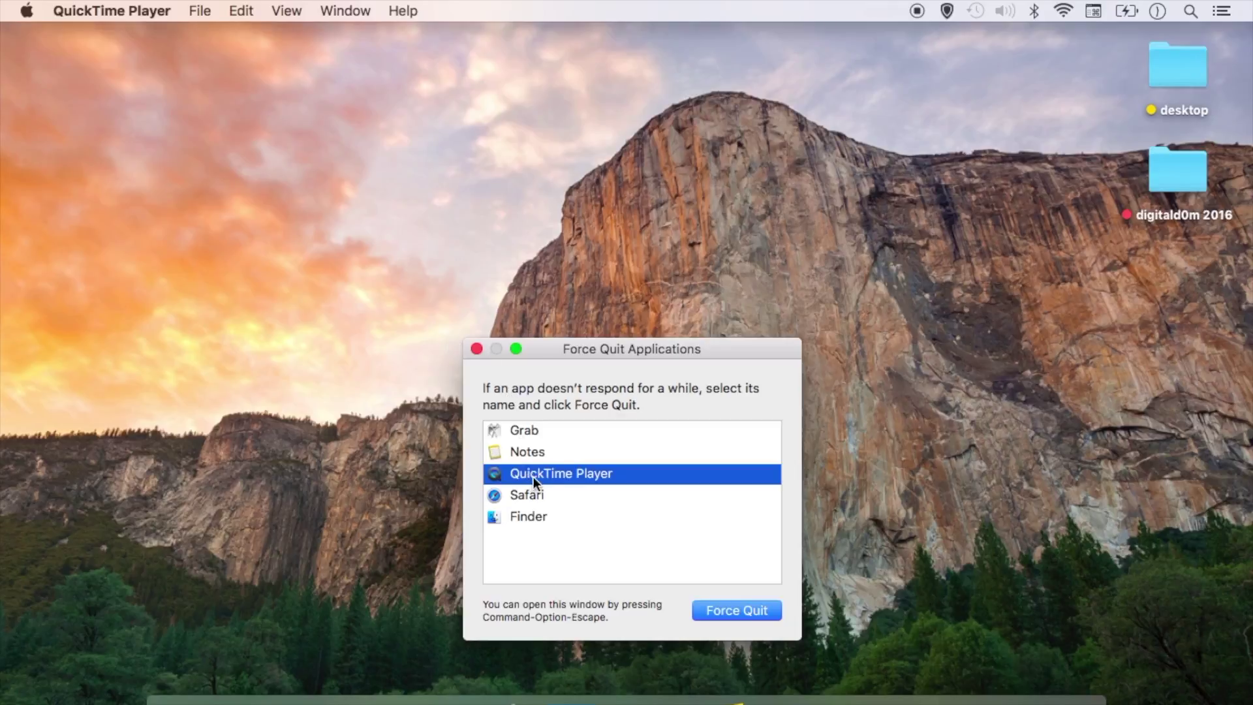
click(547, 460)
key(Up)
key(Down)
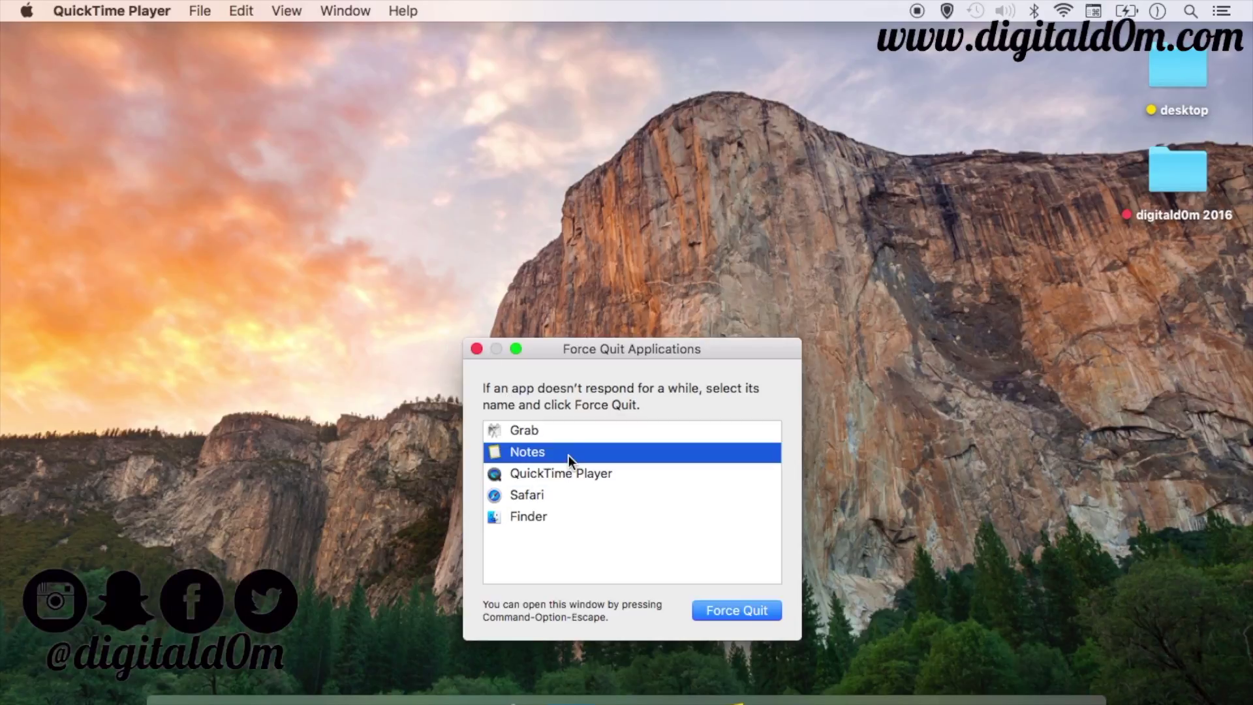
key(Down)
key(Down)
key(Down)
key(Up)
key(Up)
key(Up)
key(Up)
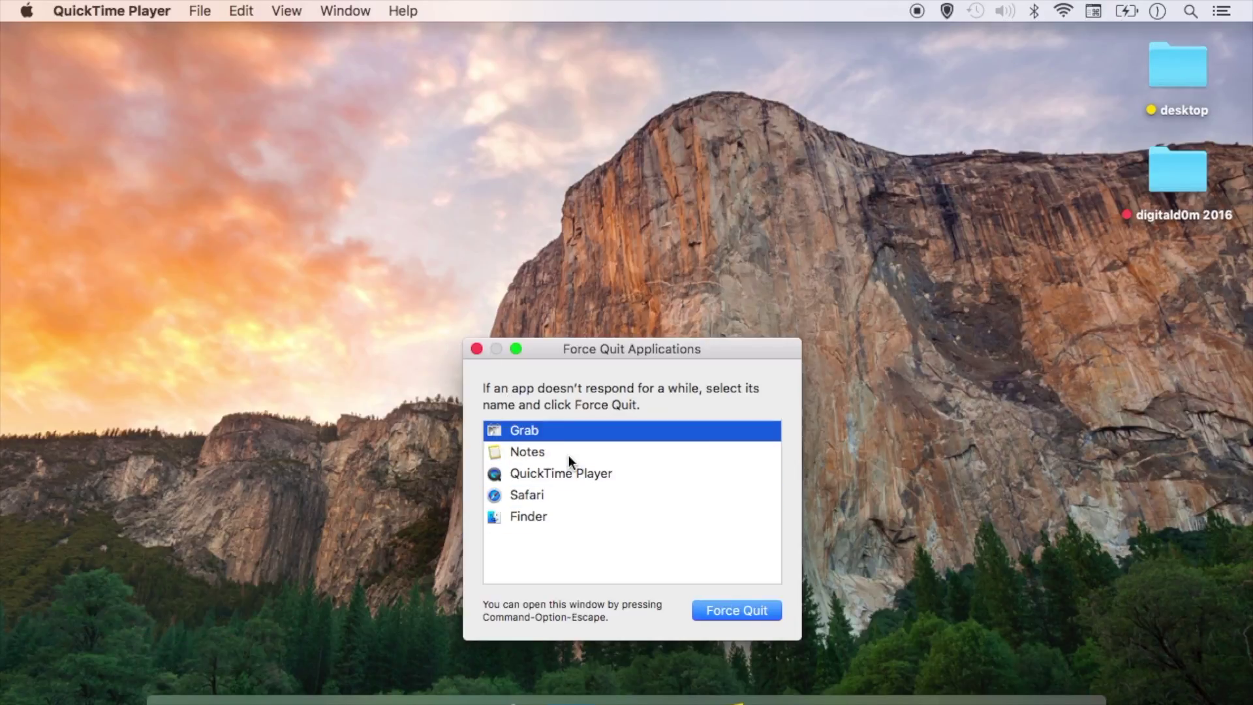
key(Down)
key(Down)
key(Down)
key(Down)
key(Up)
key(Up)
key(Up)
key(Up)
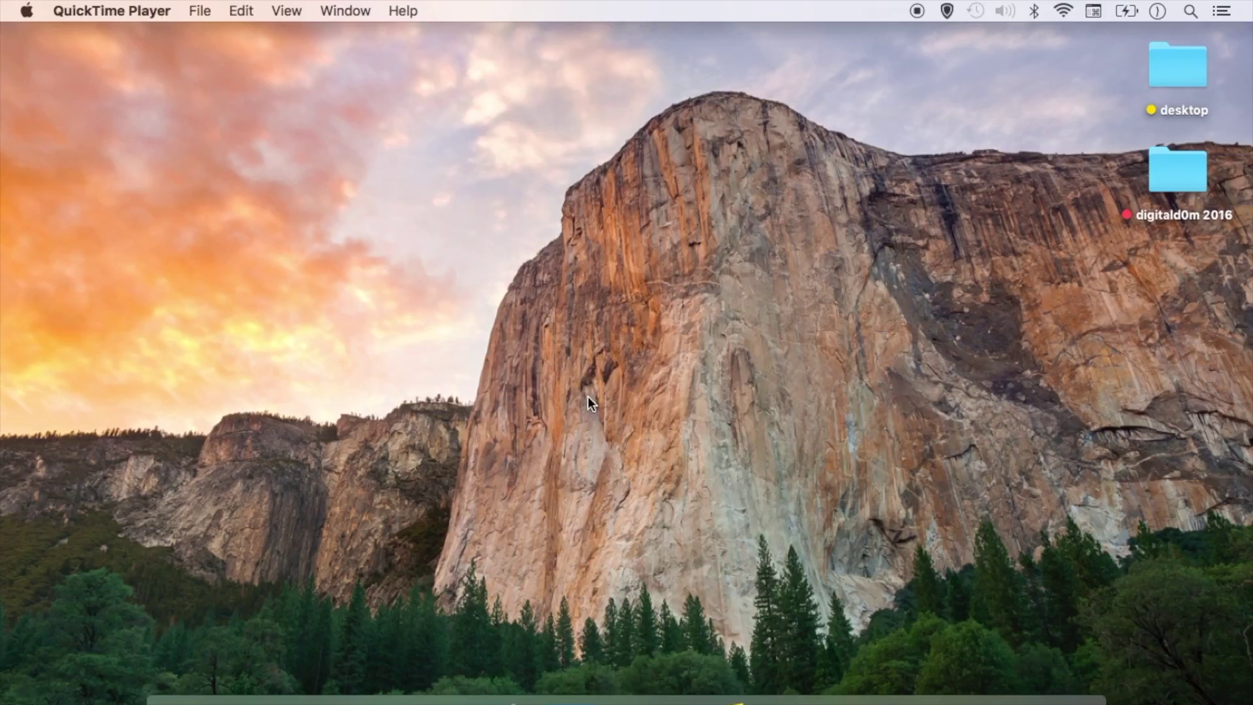
Force quit Grab with Option-Command-Esc, confirm it, and close the Force Quit window.
key(super+alt+Escape)
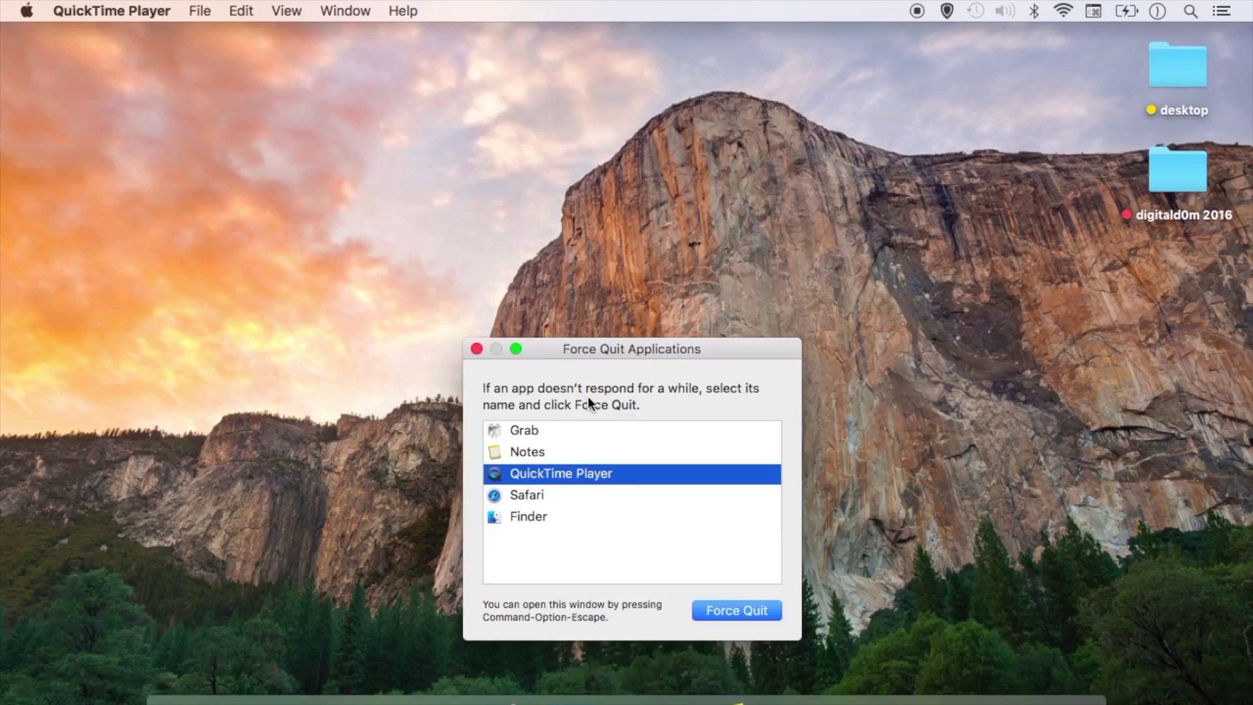
click(566, 436)
click(716, 613)
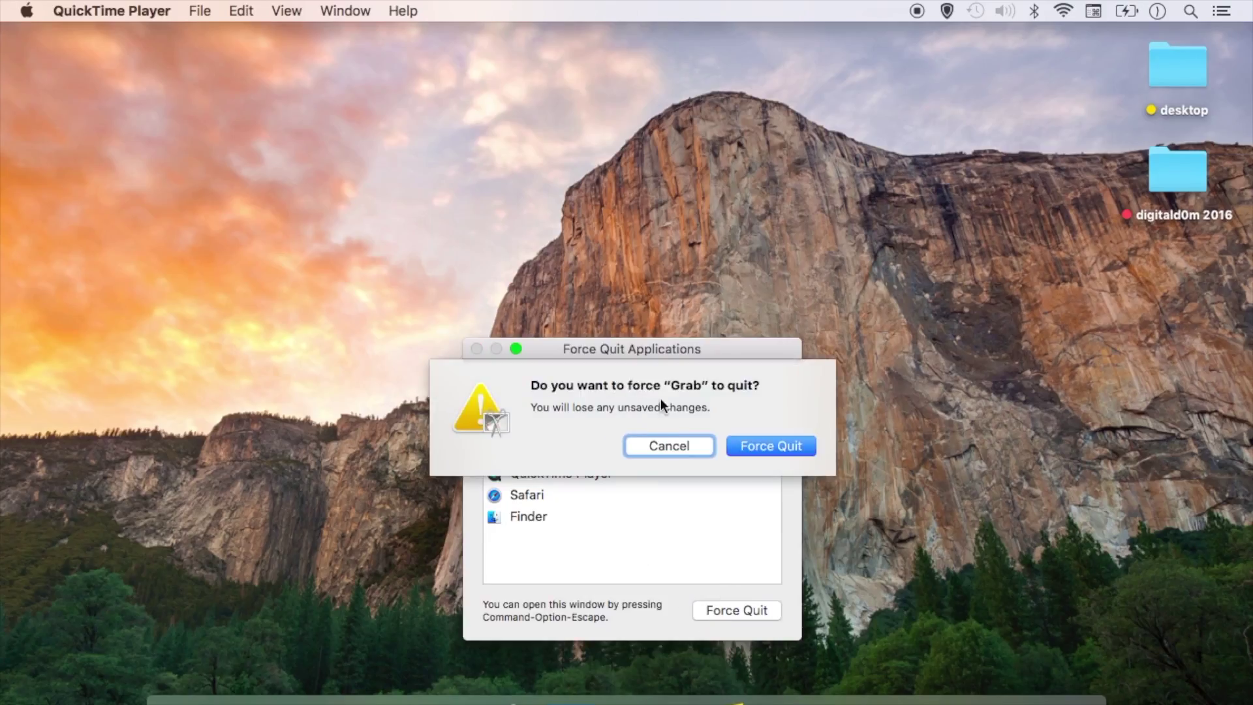
click(774, 448)
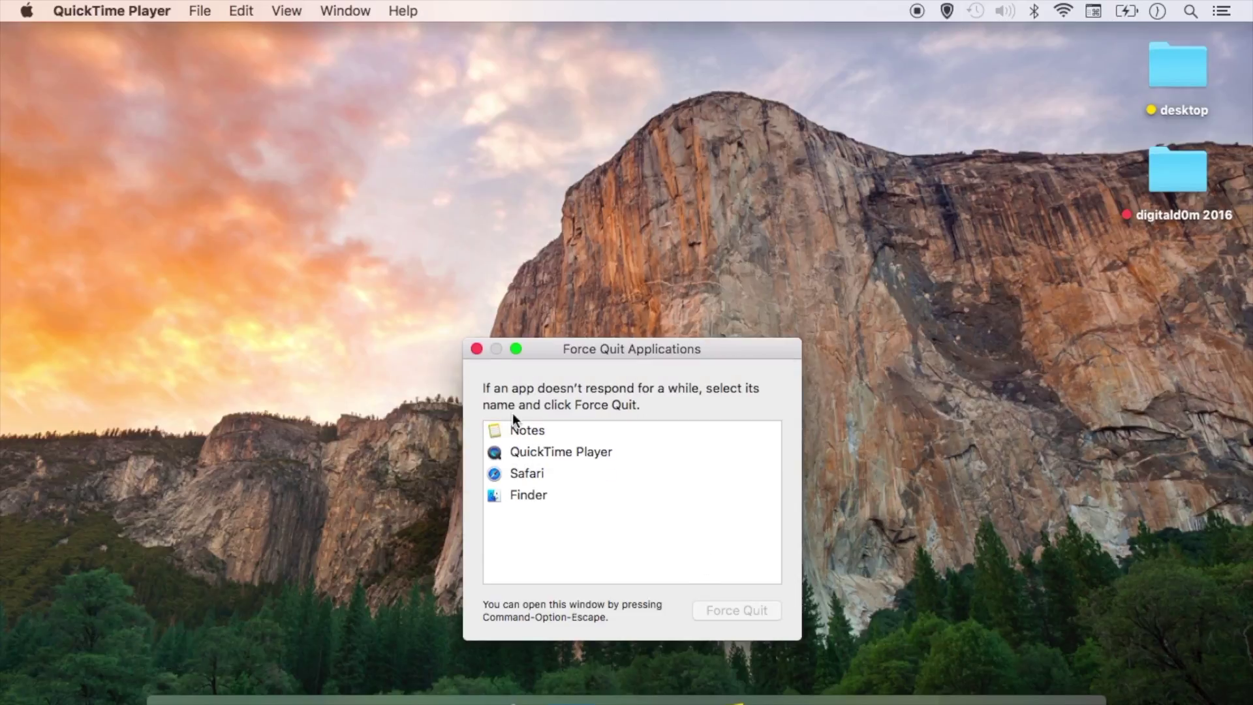
click(477, 349)
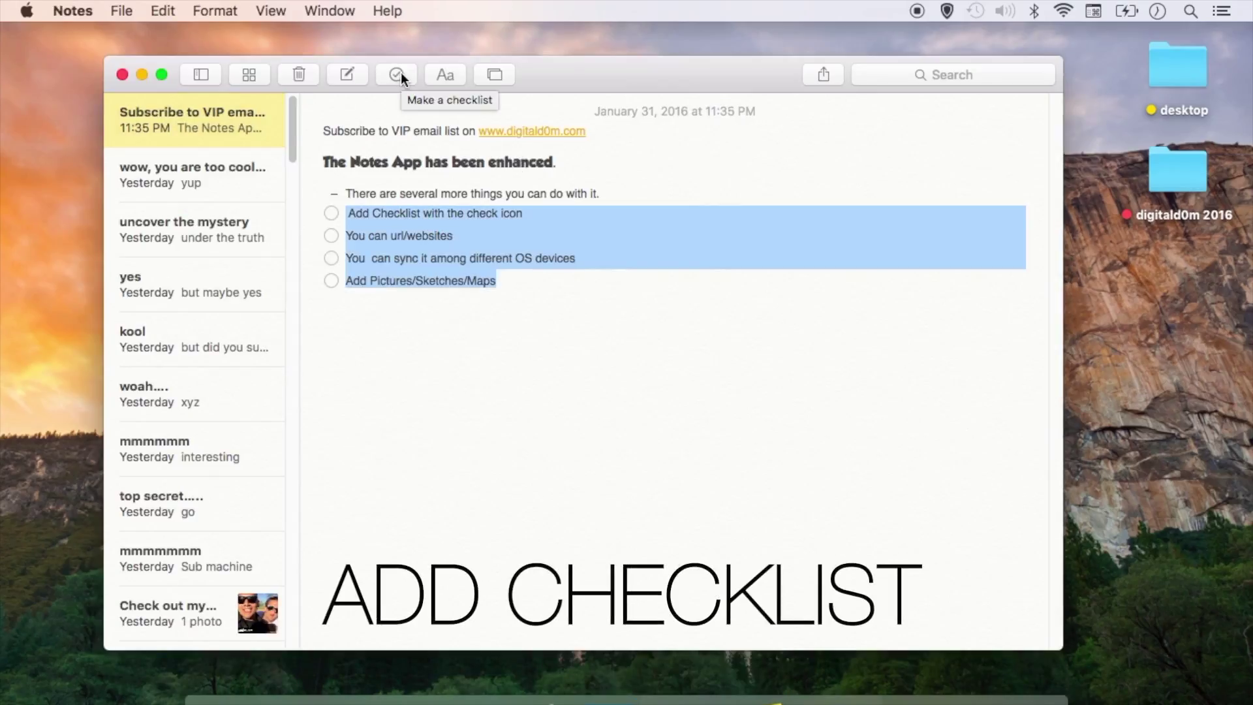
Toggle the four lines' checklist formatting off and on, leaving them as a checklist.
click(400, 73)
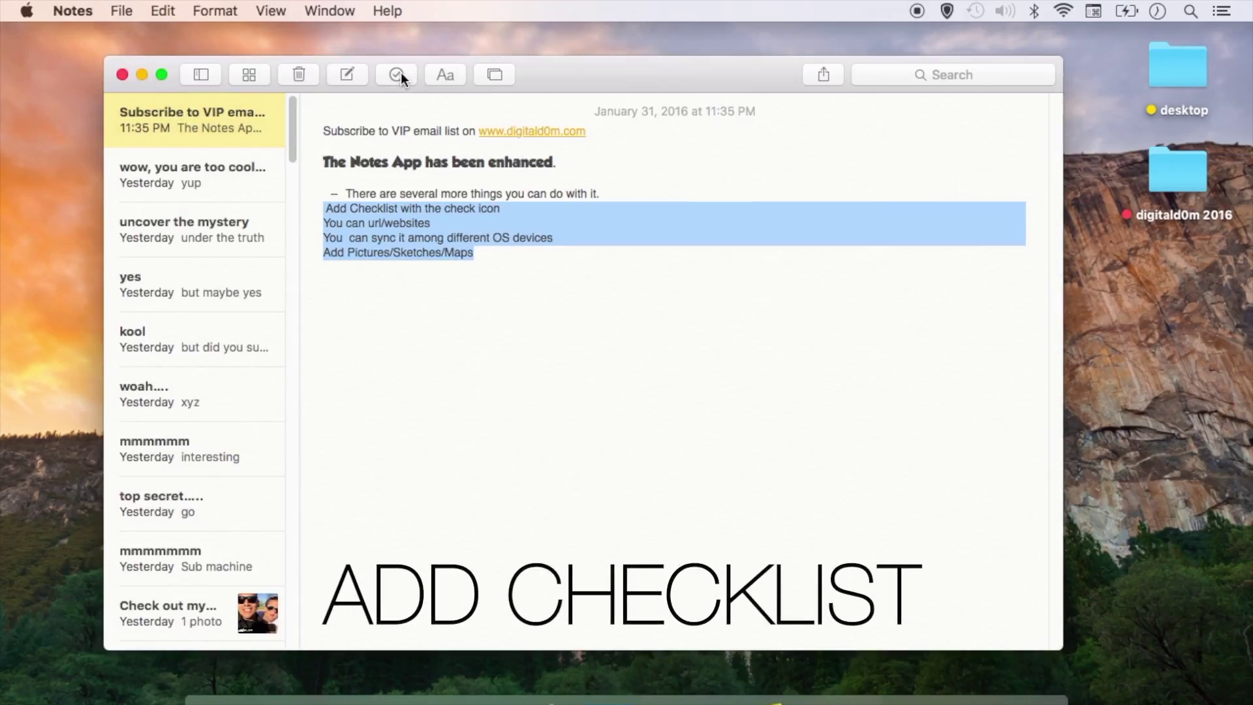
click(401, 73)
click(400, 73)
click(400, 73)
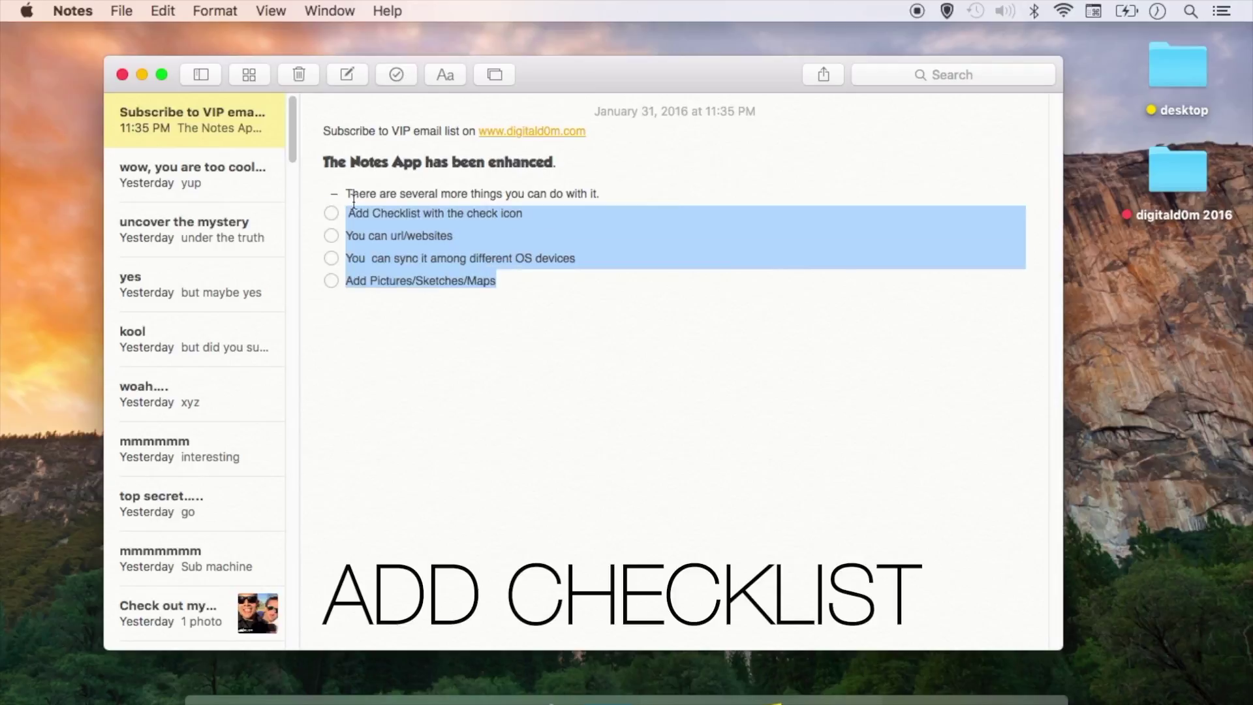
click(451, 163)
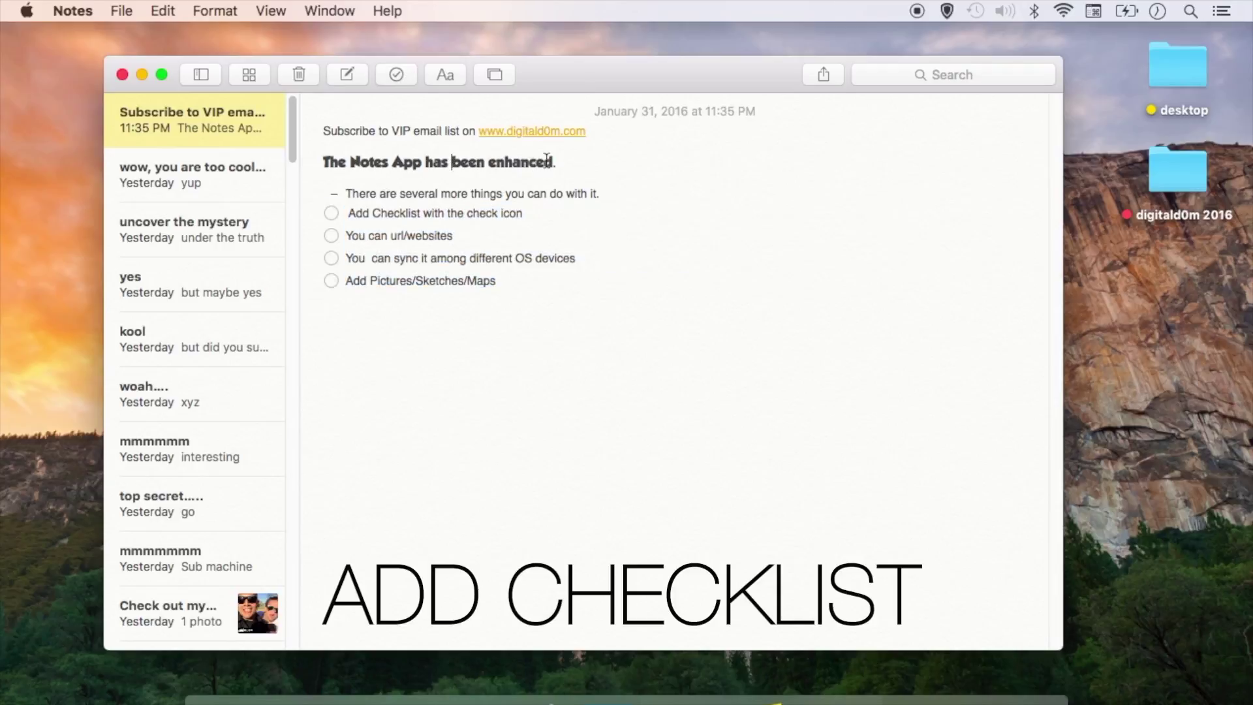
Select the heading 'The Notes App has been enhanced.' and check the paragraph styles.
drag(530, 161, 376, 158)
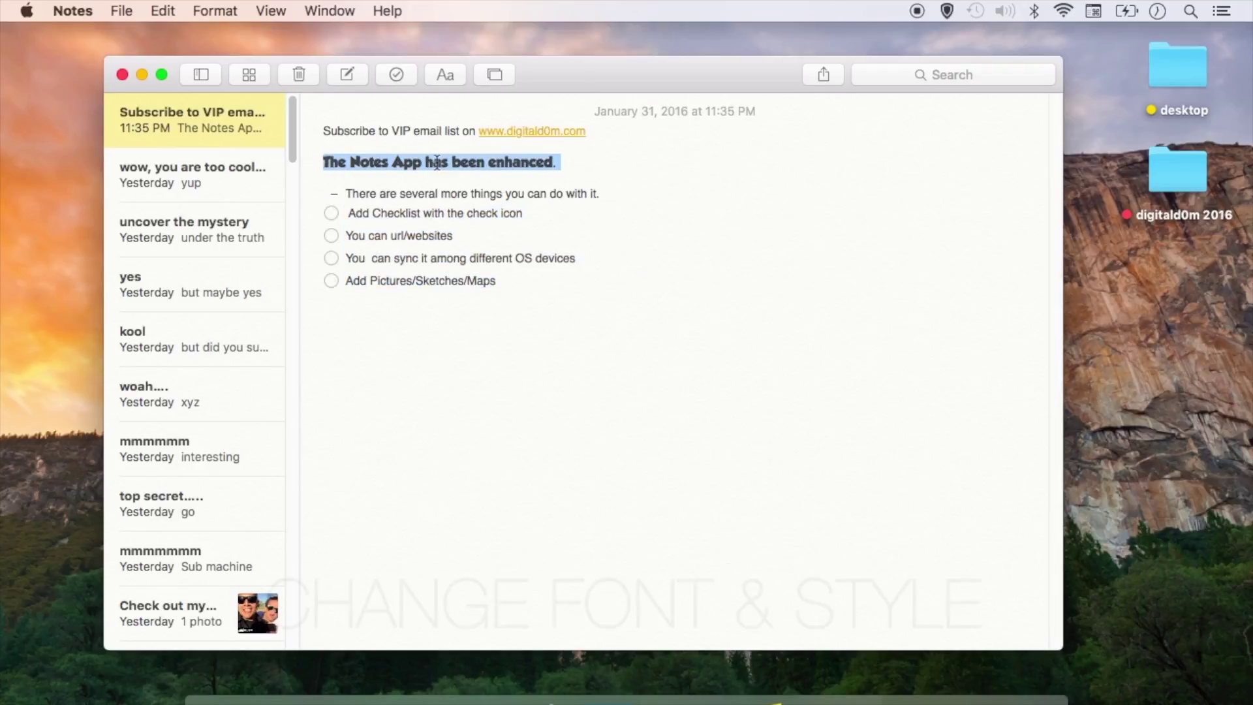
click(448, 74)
click(448, 74)
Set the heading to Giddyup Std at size 36 in the Fonts panel, then close it.
right_click(459, 163)
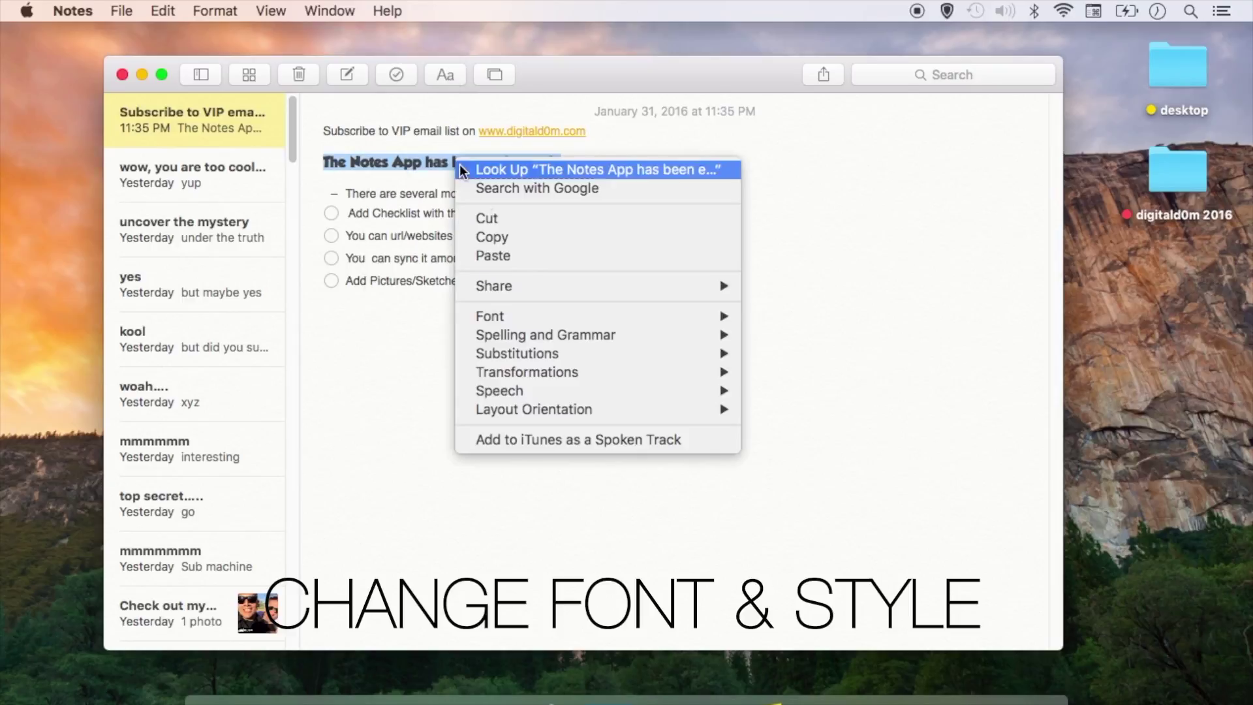
mouse_move(515, 322)
click(793, 315)
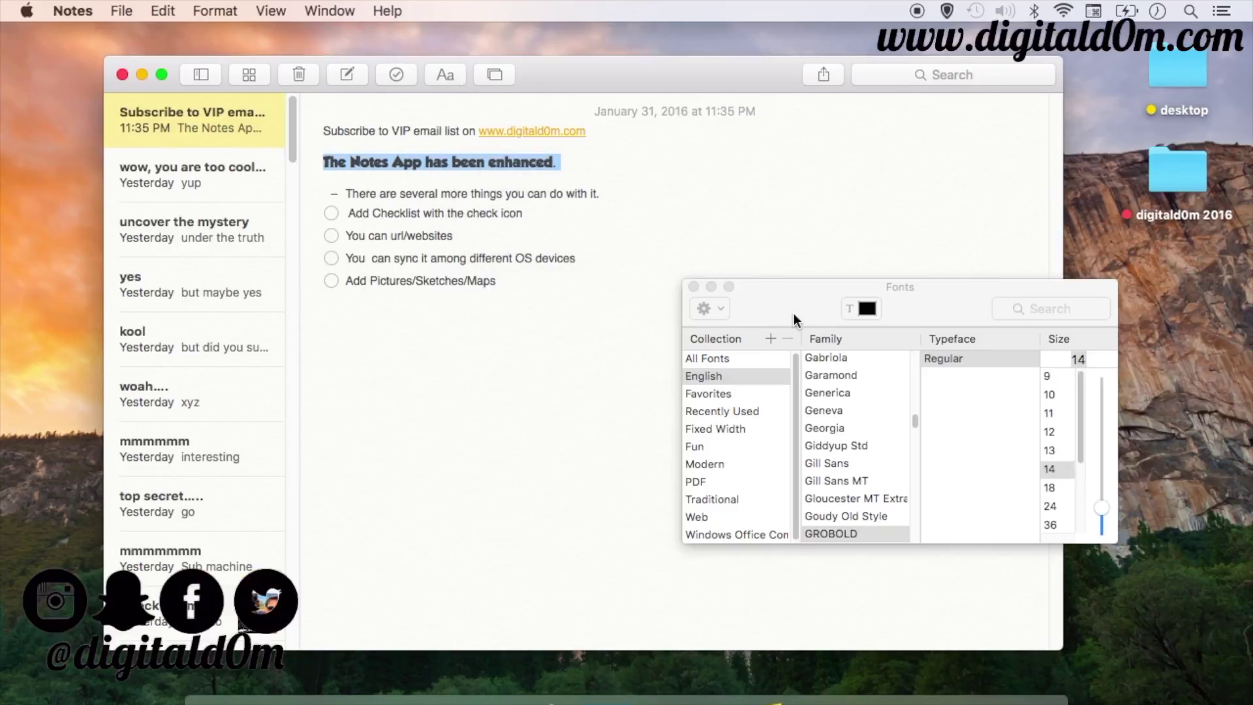
click(848, 498)
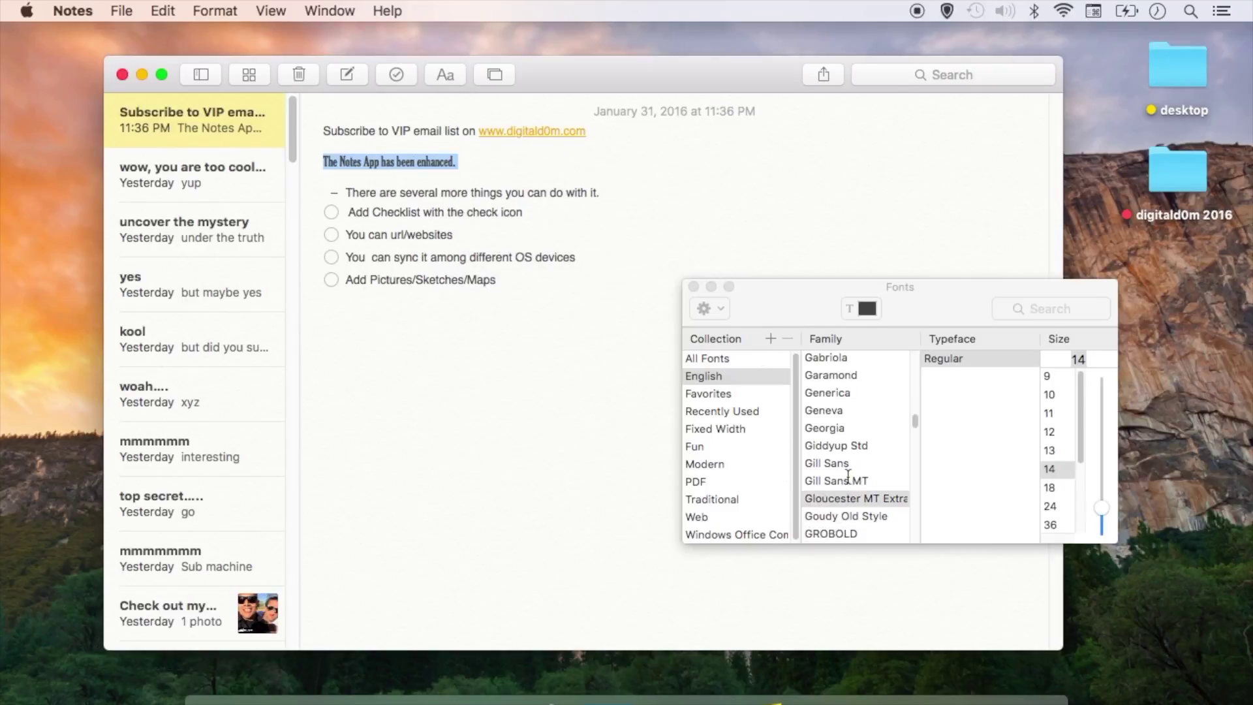
click(846, 480)
click(837, 446)
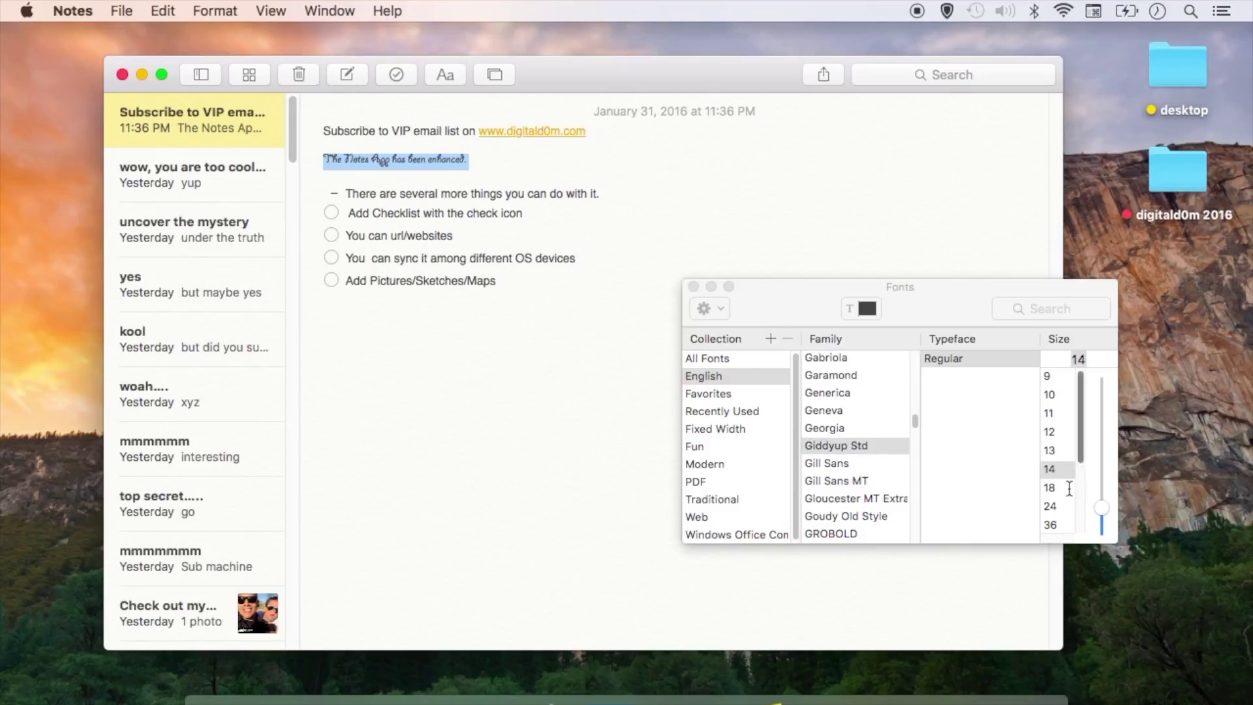
click(1050, 524)
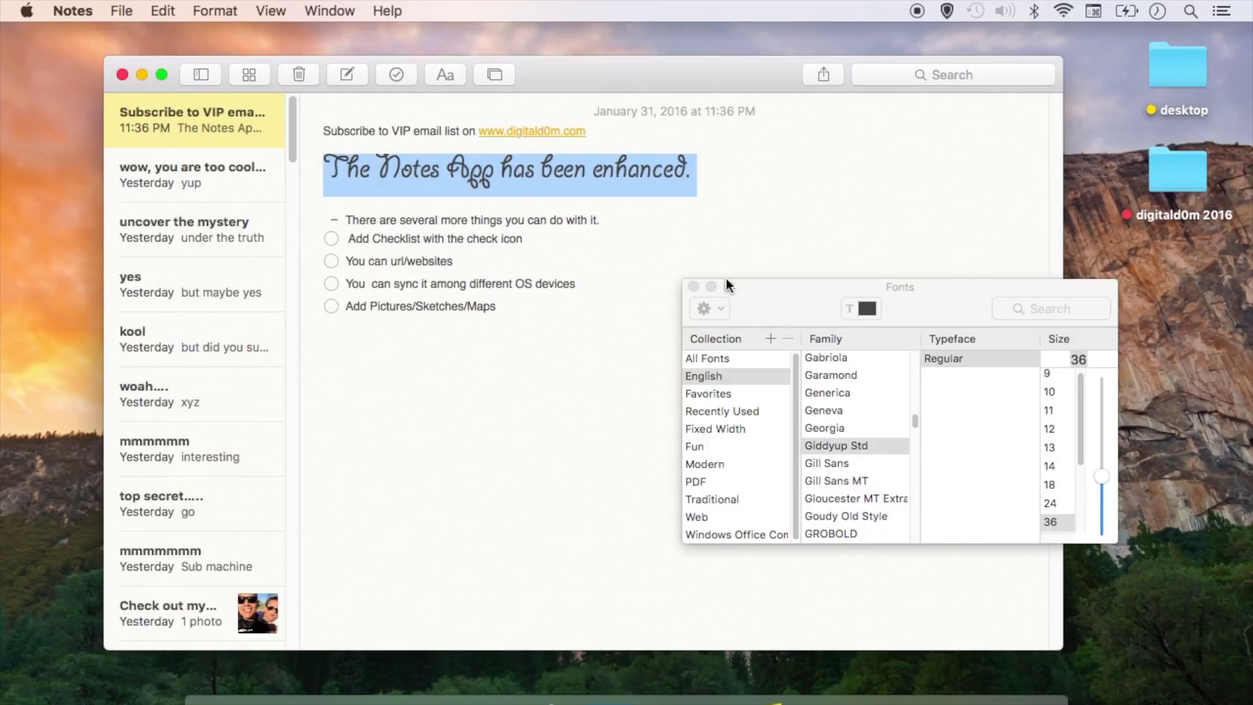
click(693, 287)
Open the note's digitald0m.com link in Safari and share the page to Notes.
click(729, 158)
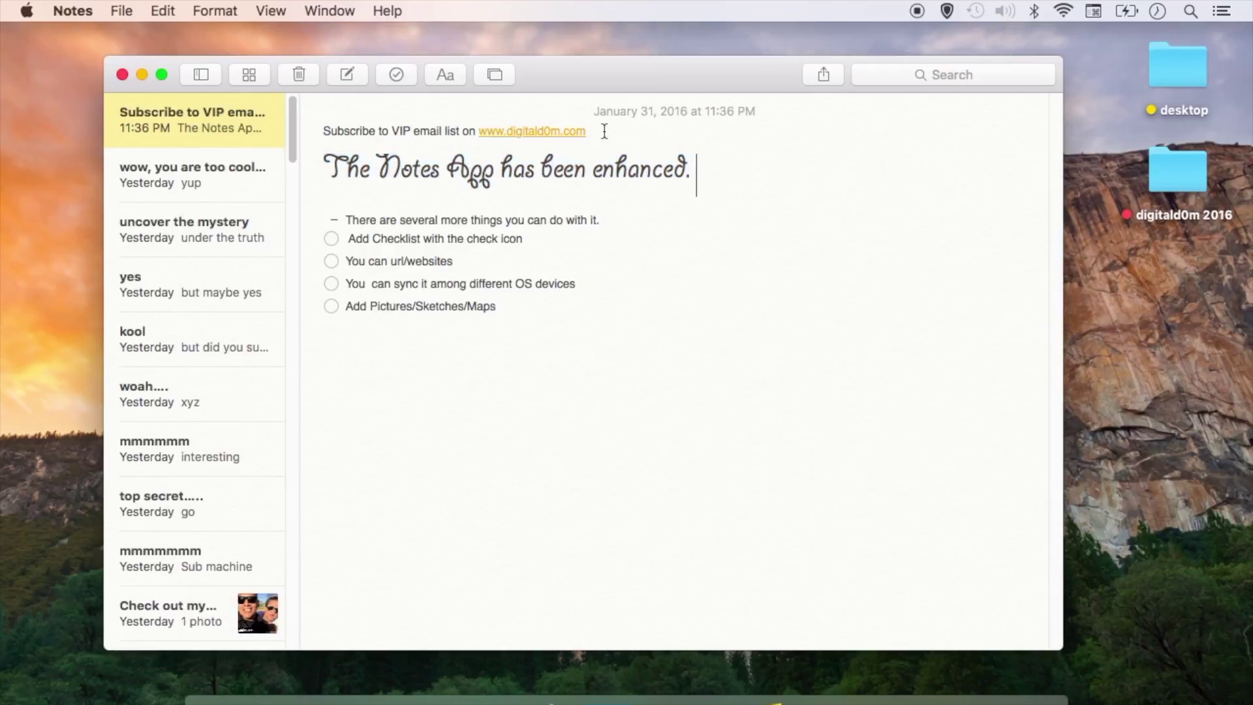
click(565, 133)
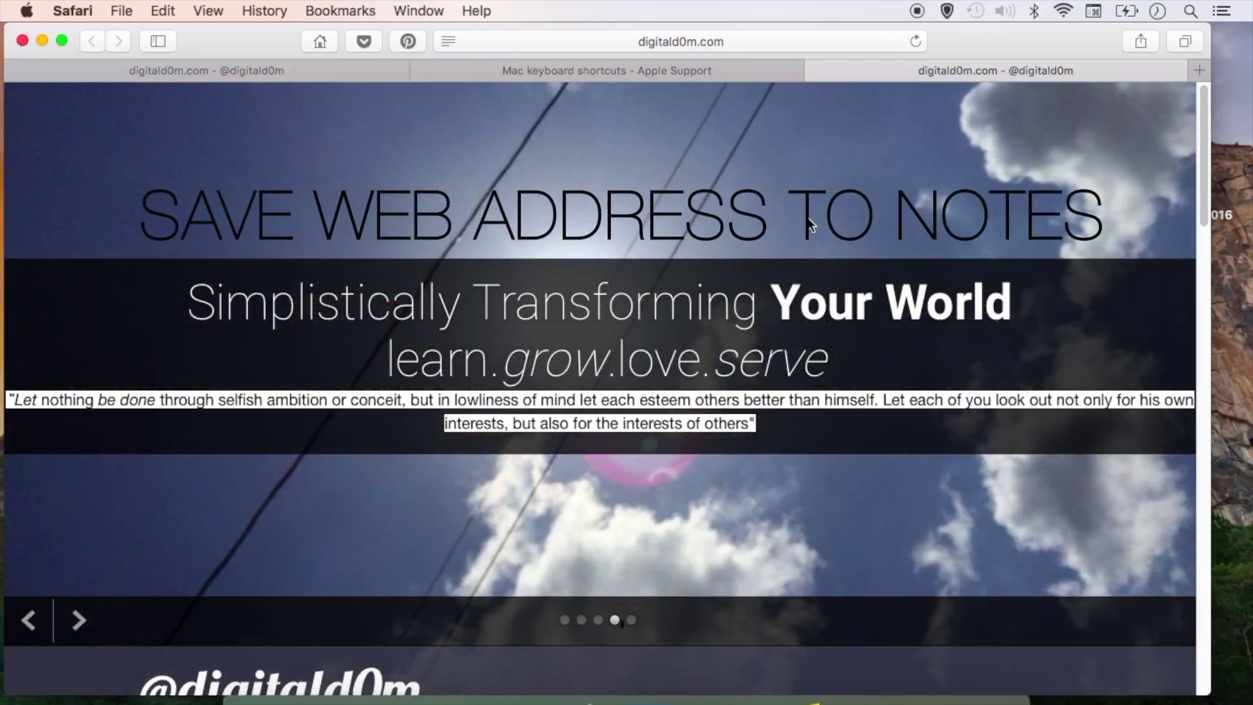
click(1141, 41)
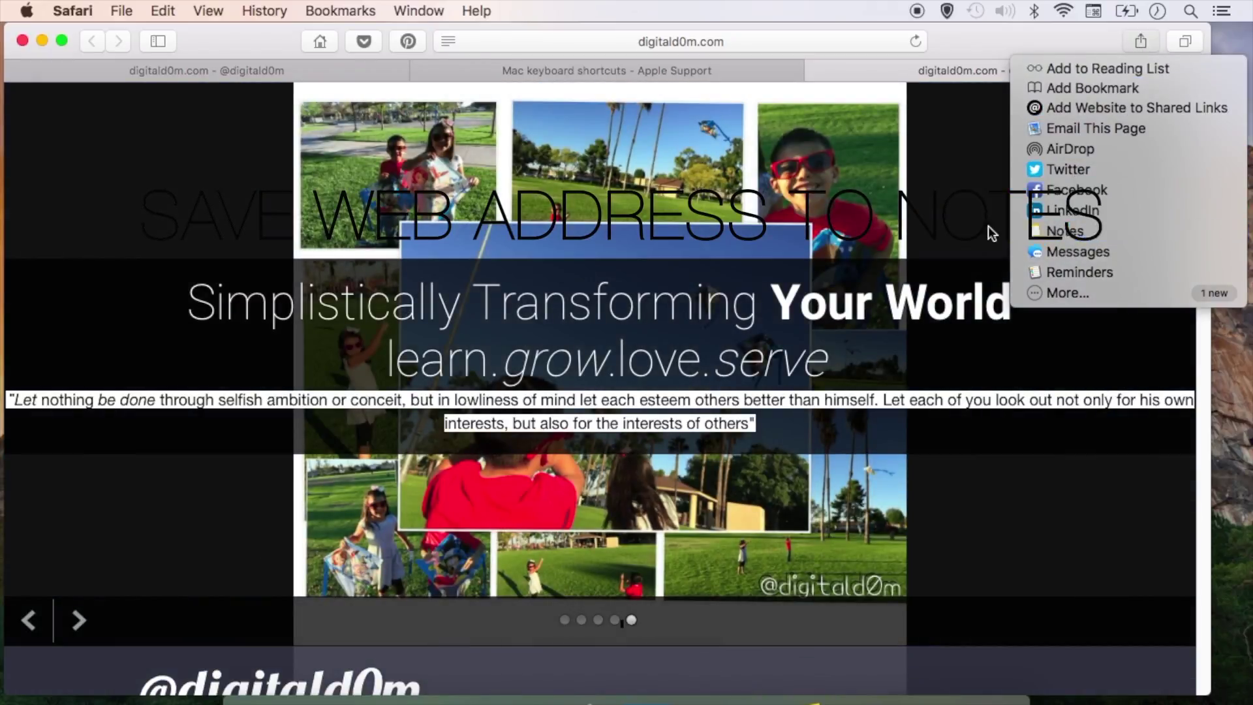
click(1066, 232)
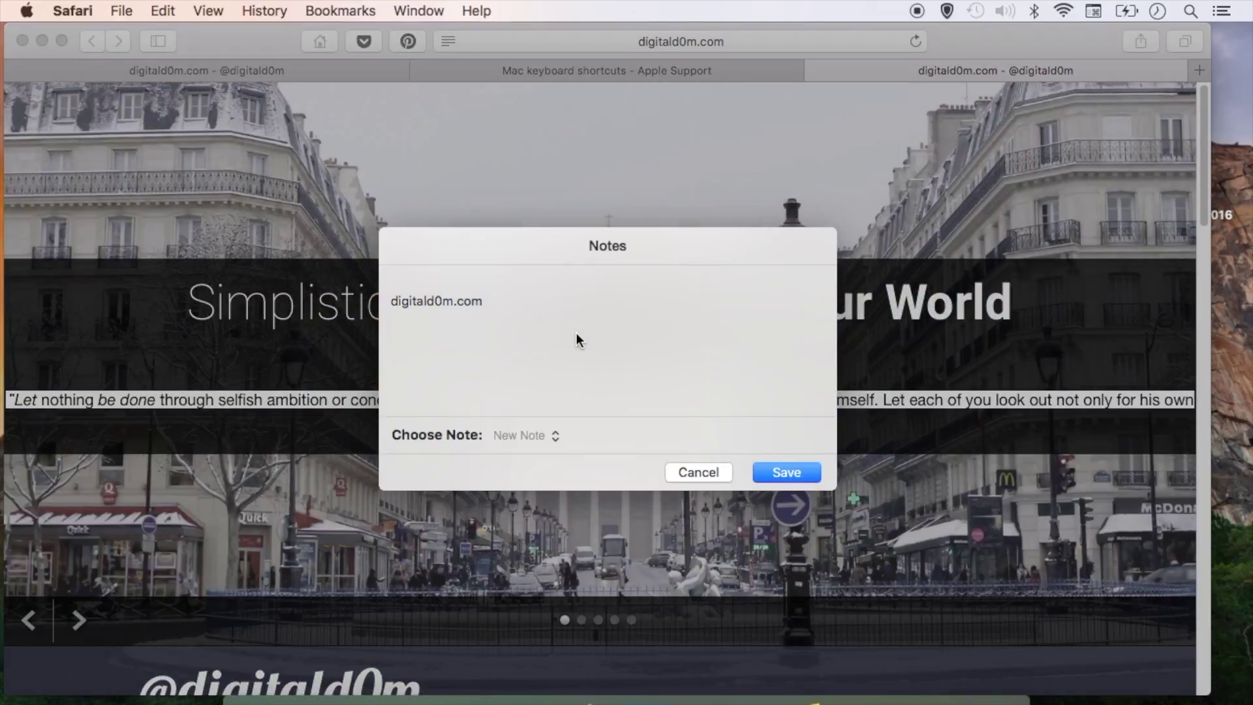
Save the link into the Subscribe to VIP email list note and minimize Safari.
click(530, 437)
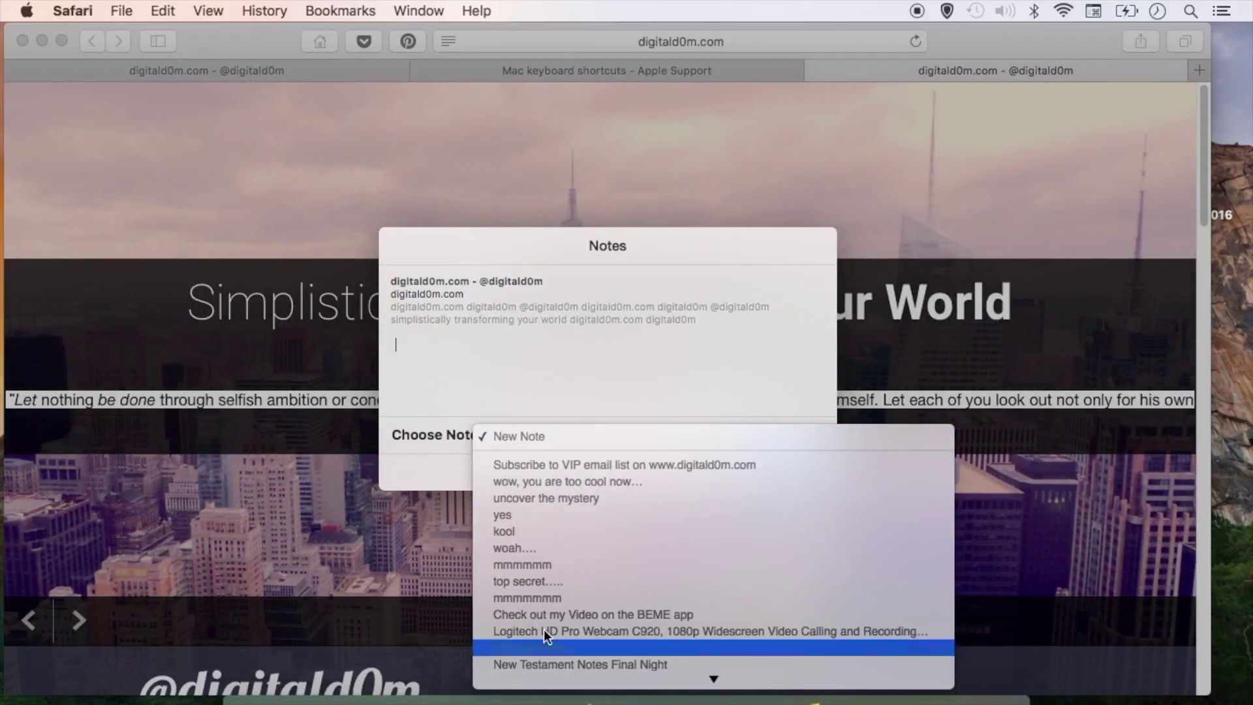
click(569, 466)
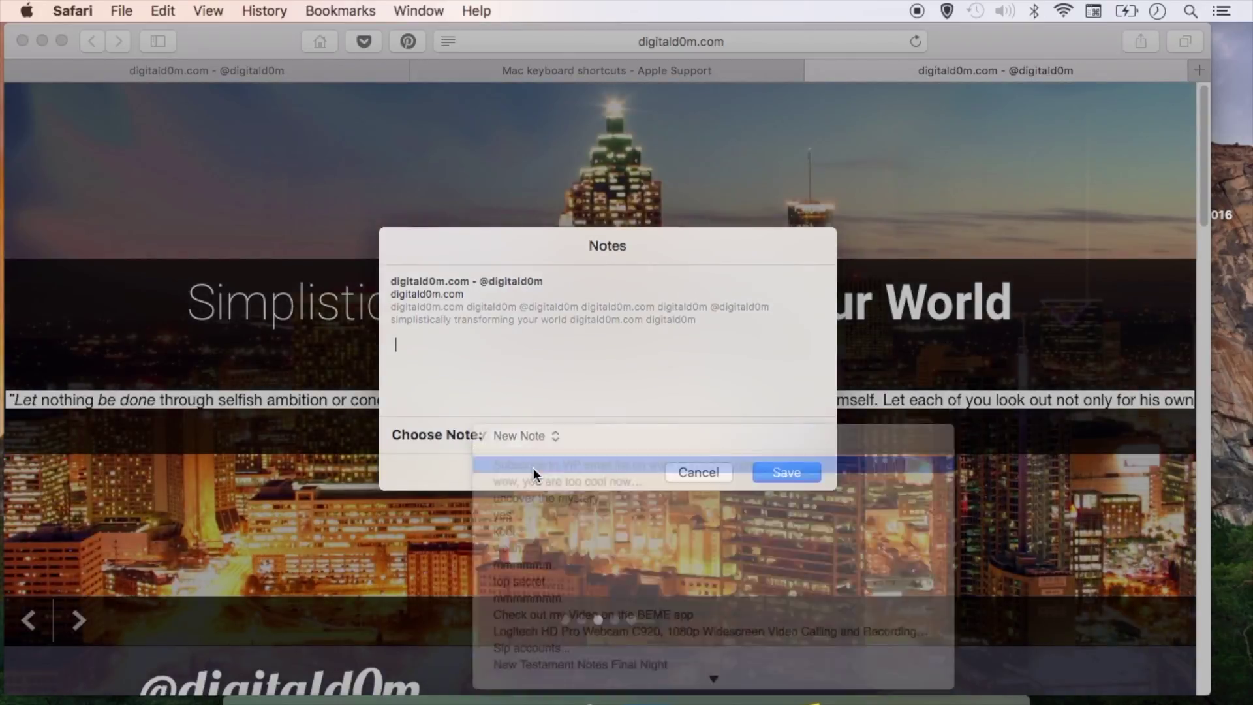
click(777, 476)
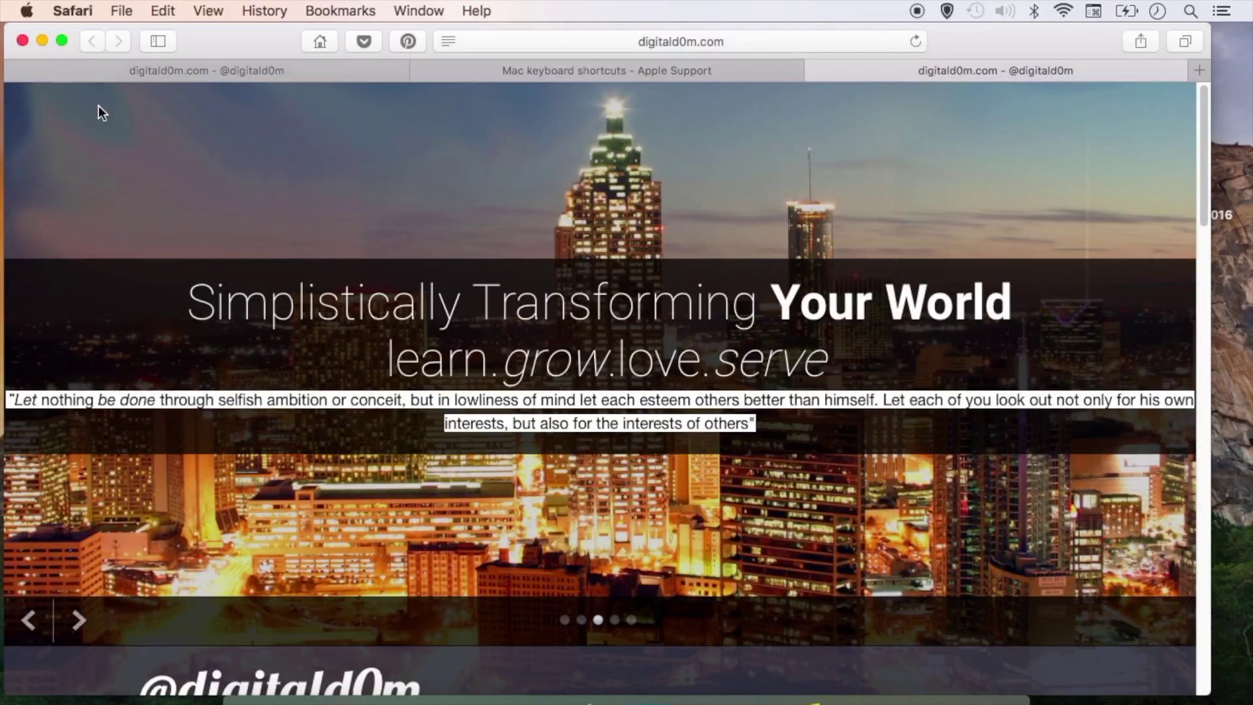
click(43, 40)
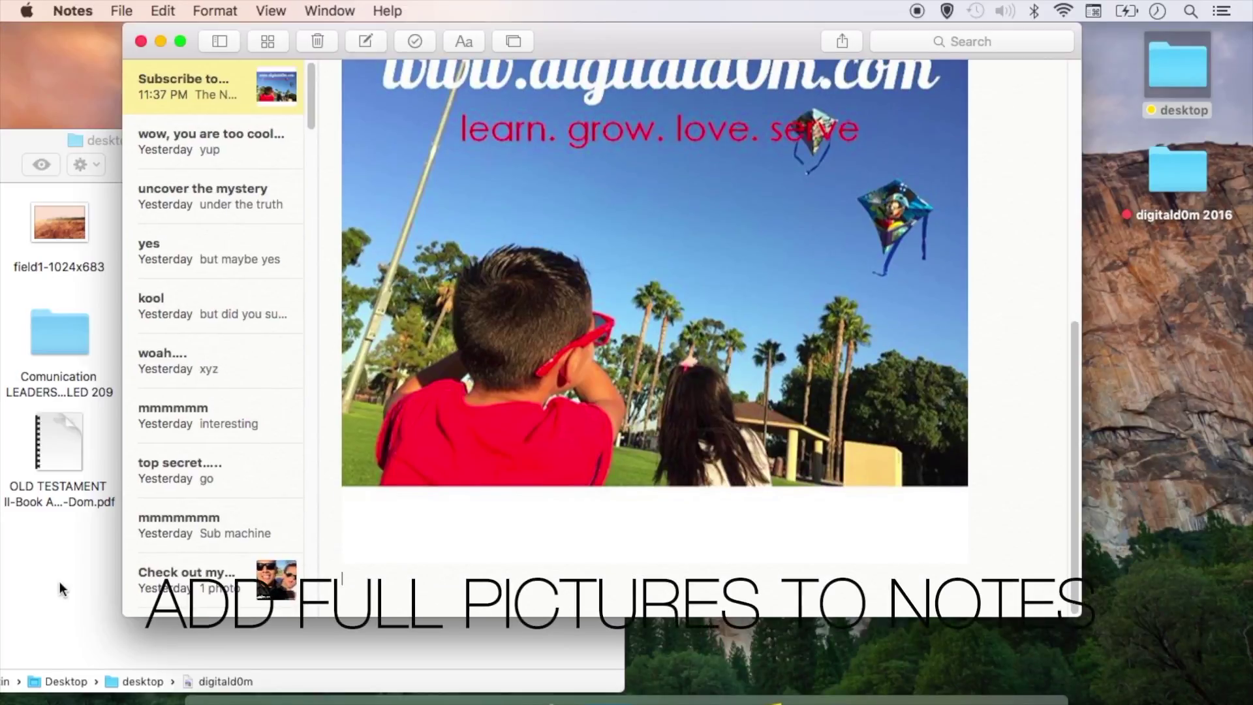
Drag the selfie photo from Finder into the note.
drag(467, 236, 733, 539)
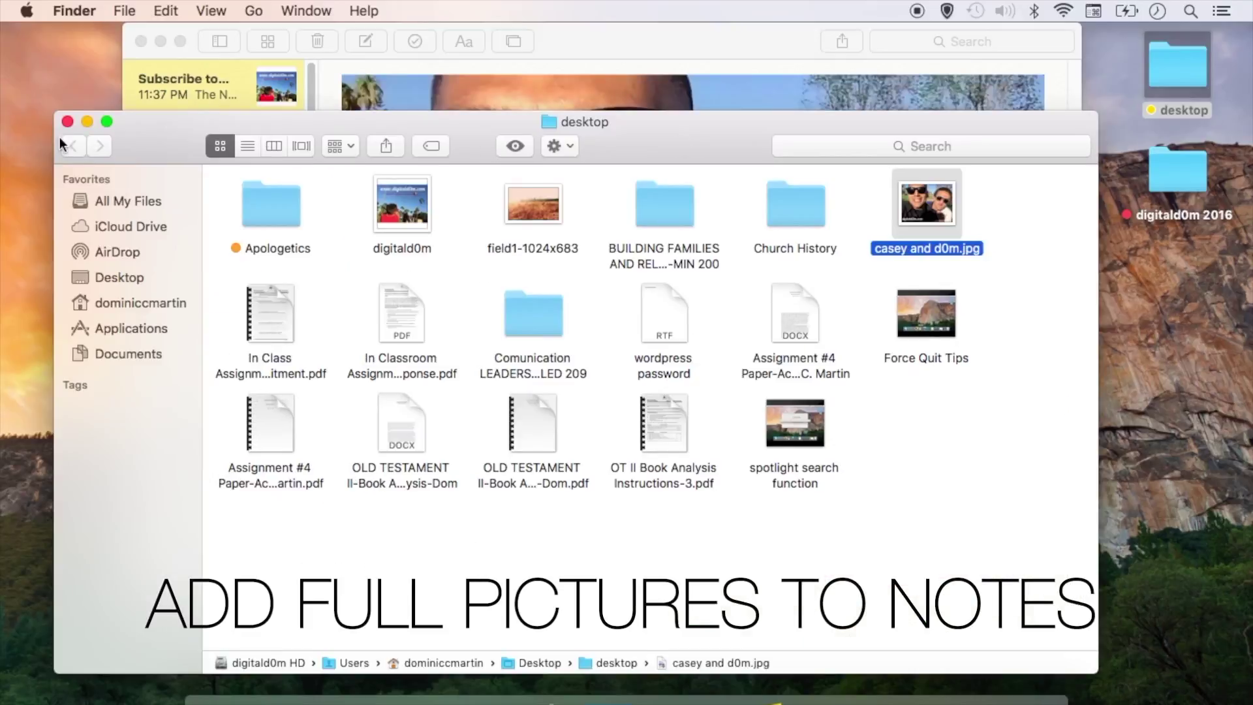
click(97, 128)
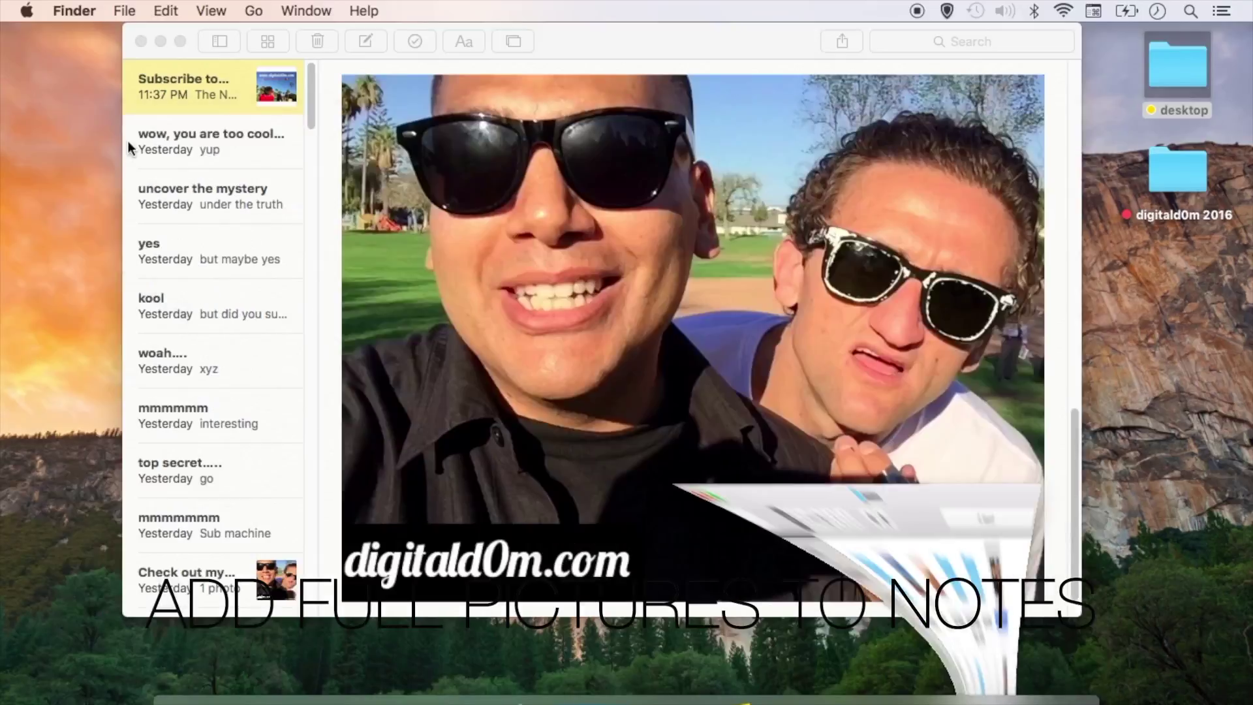
scroll(714, 441, down, 1)
scroll(797, 408, up, 6)
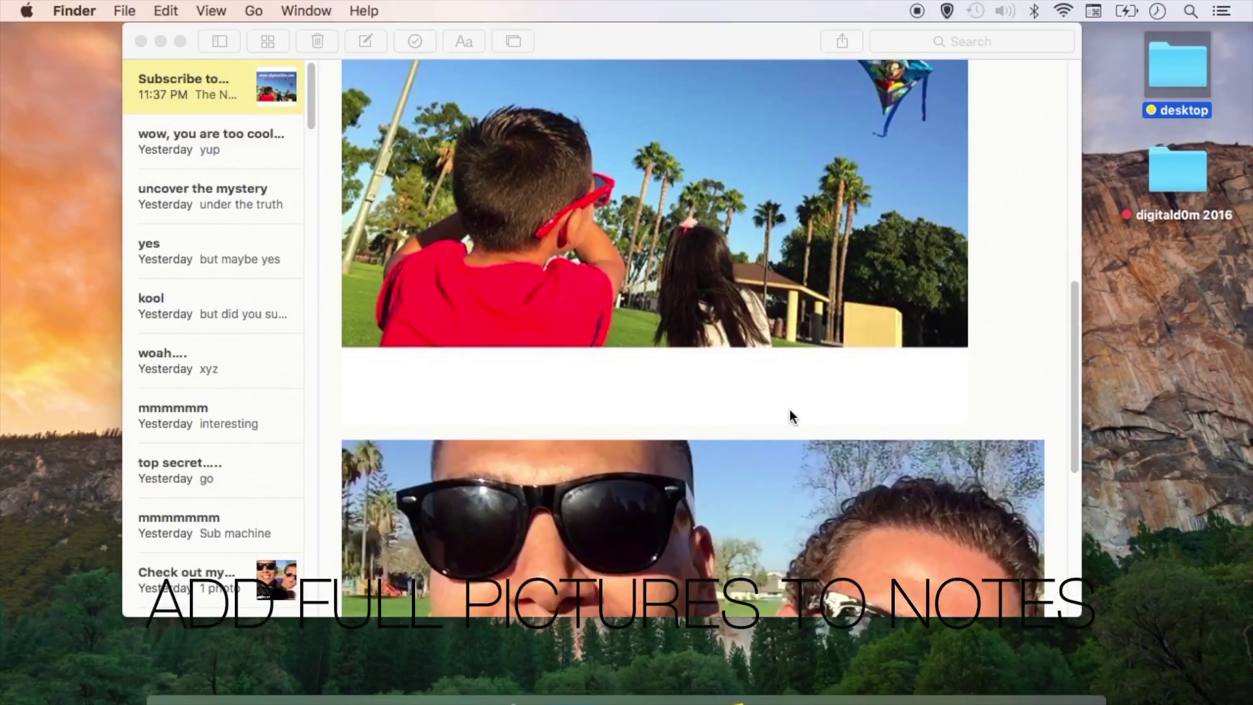
scroll(788, 407, down, 3)
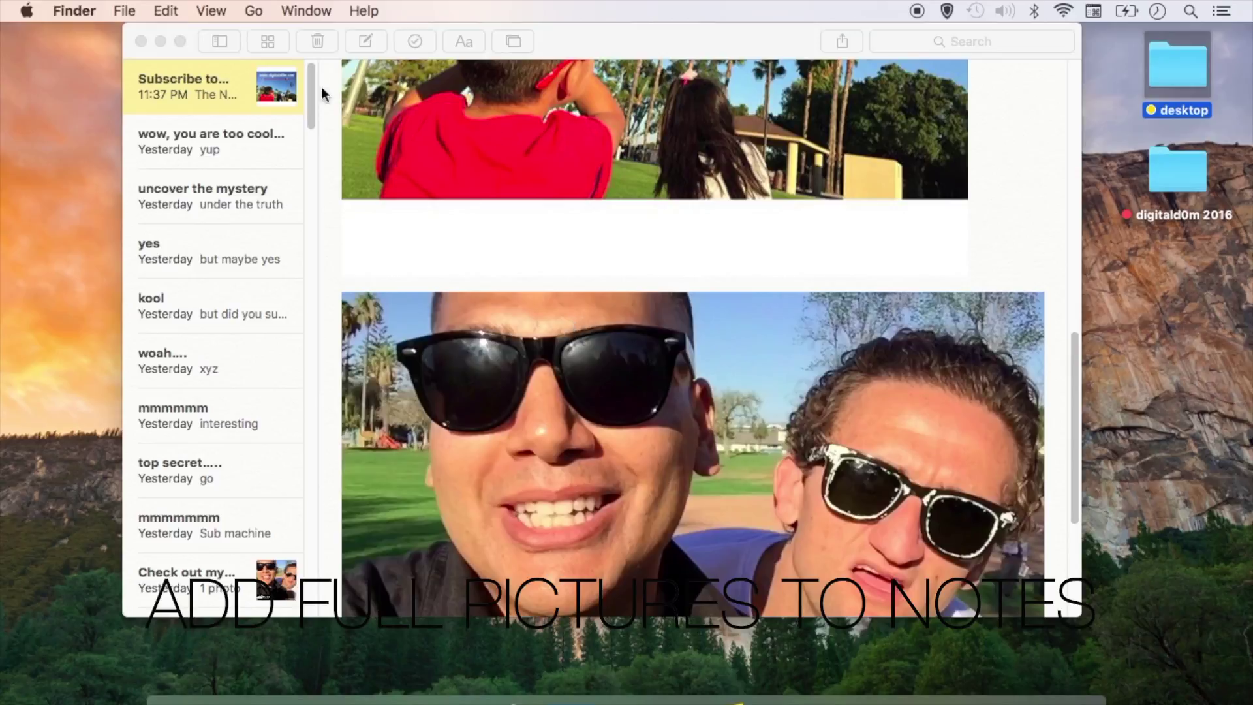
Browse attachments by Sketches, Websites, Audio, Documents and Photos & Videos, then return to the note.
click(275, 41)
click(504, 96)
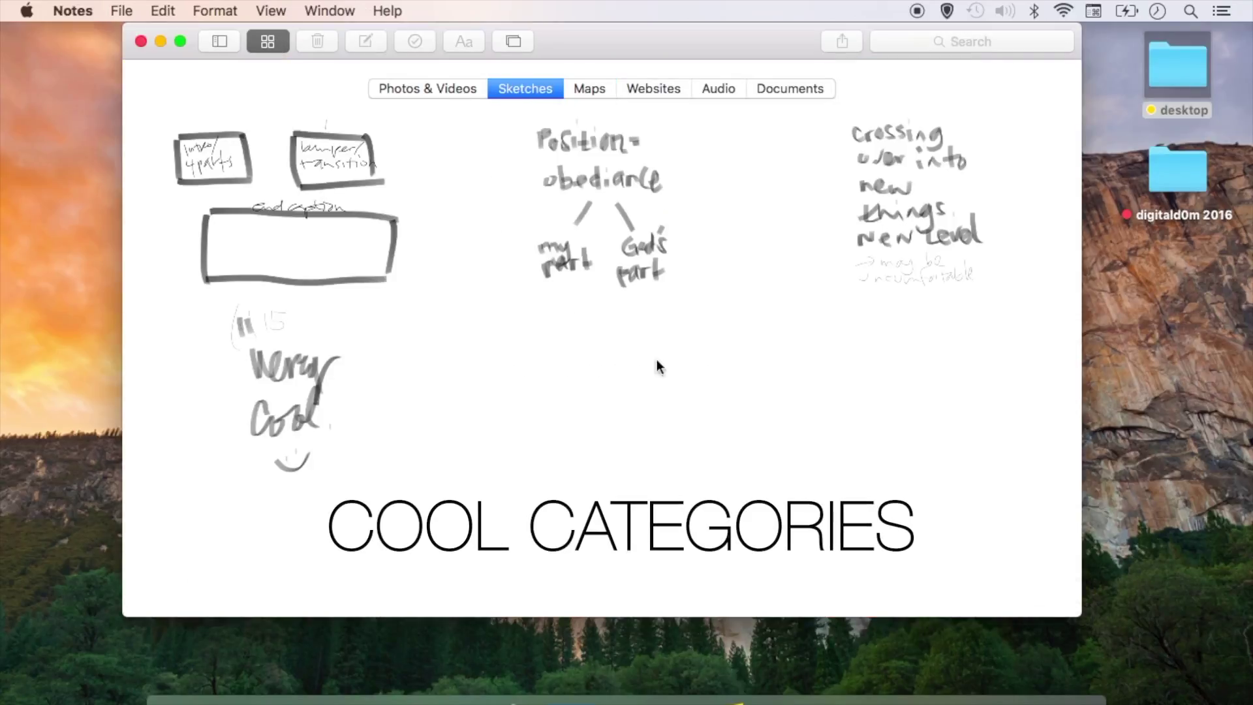
click(677, 91)
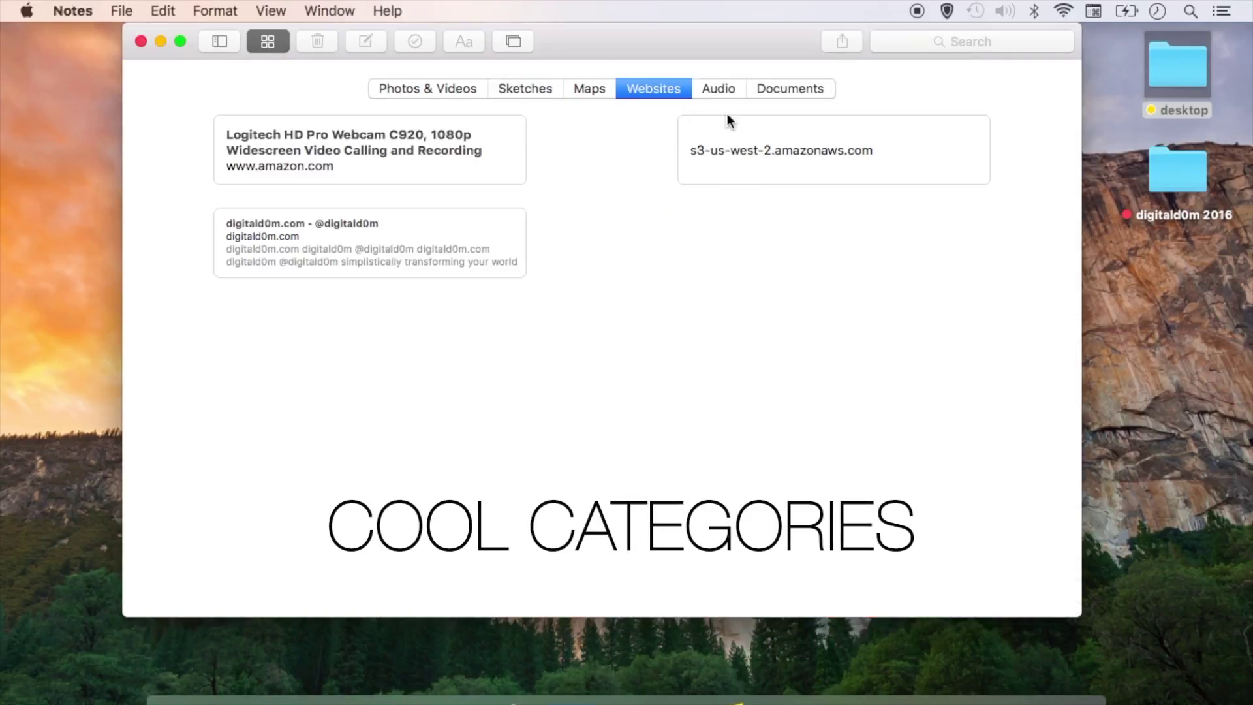
click(721, 89)
click(789, 88)
click(425, 90)
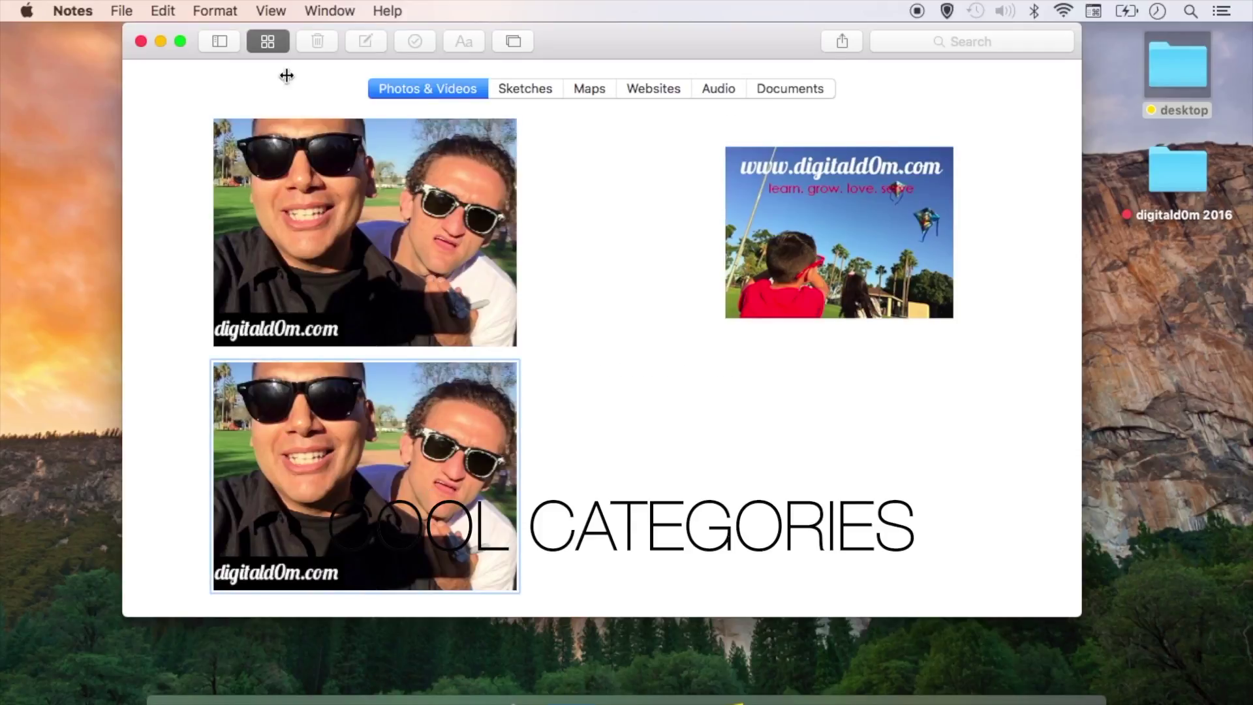
click(225, 45)
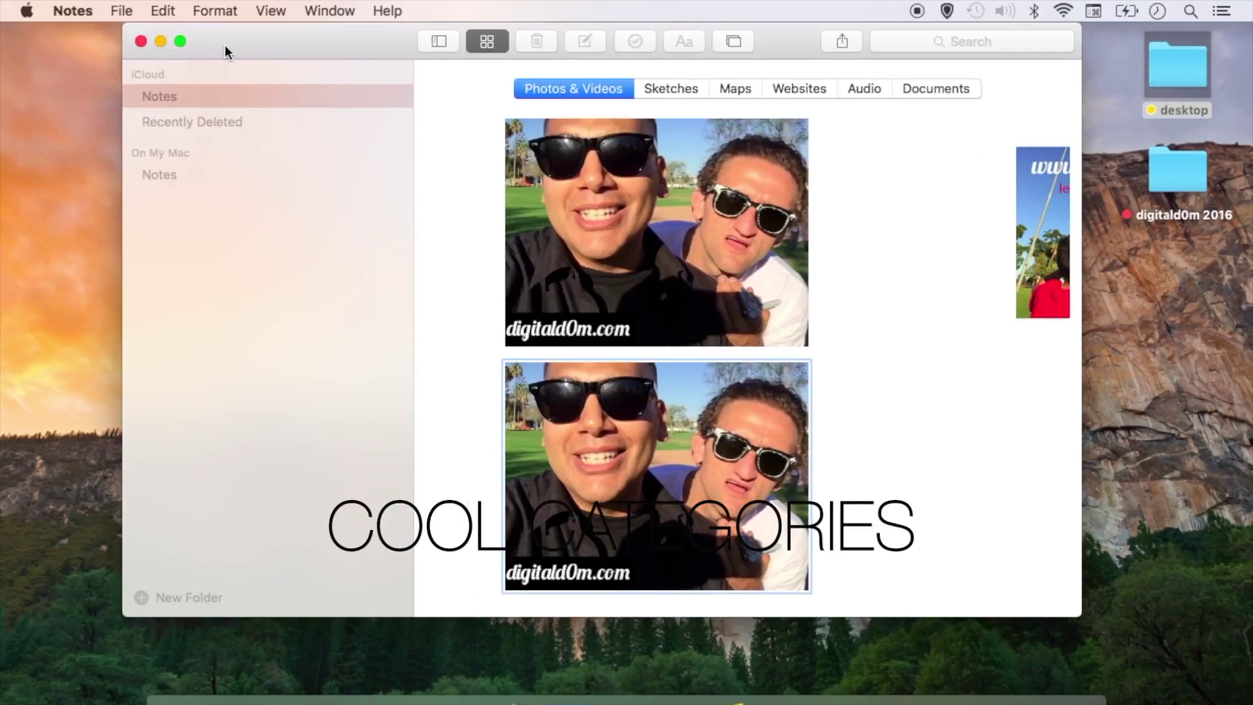
click(492, 46)
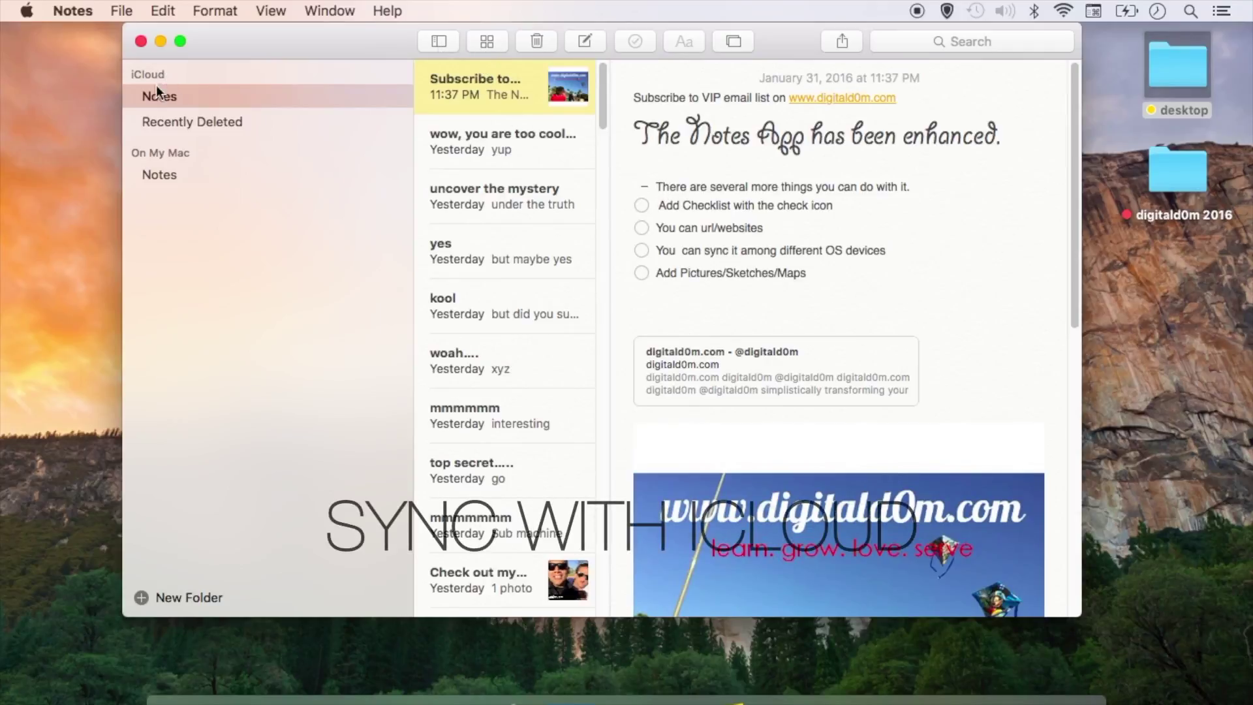
Hide the folders list and select the note's heading text again.
click(436, 43)
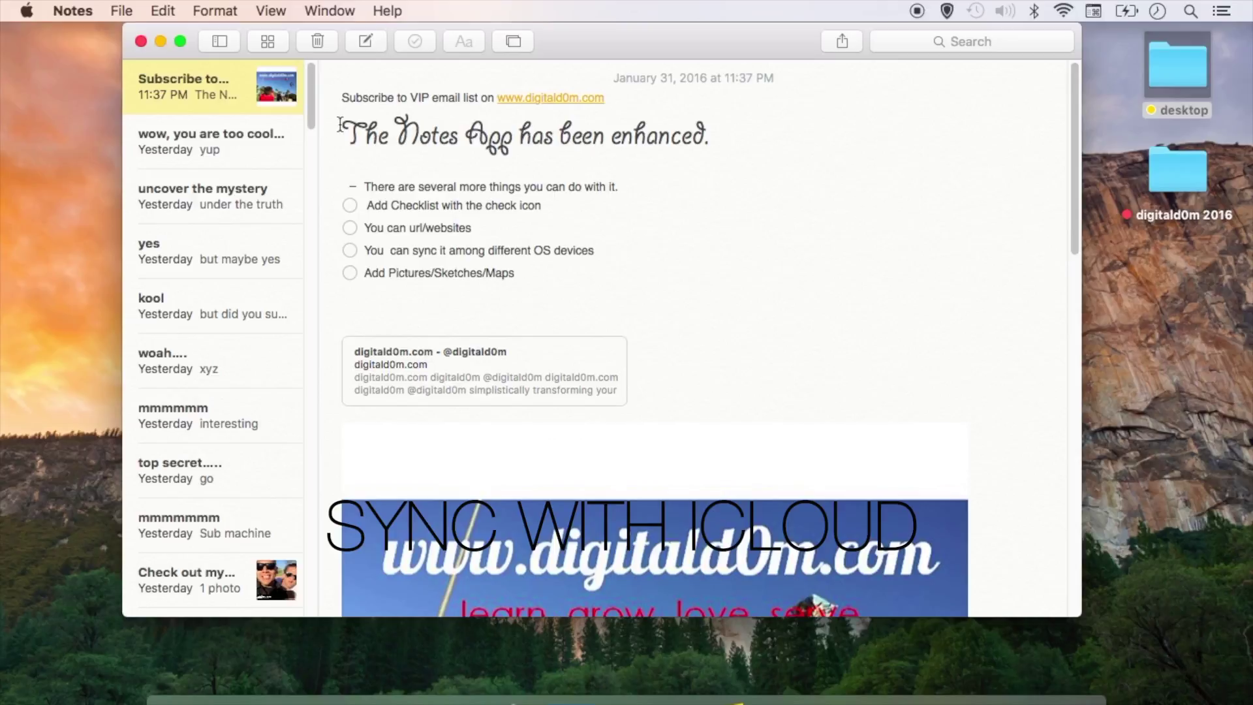
drag(340, 125, 694, 129)
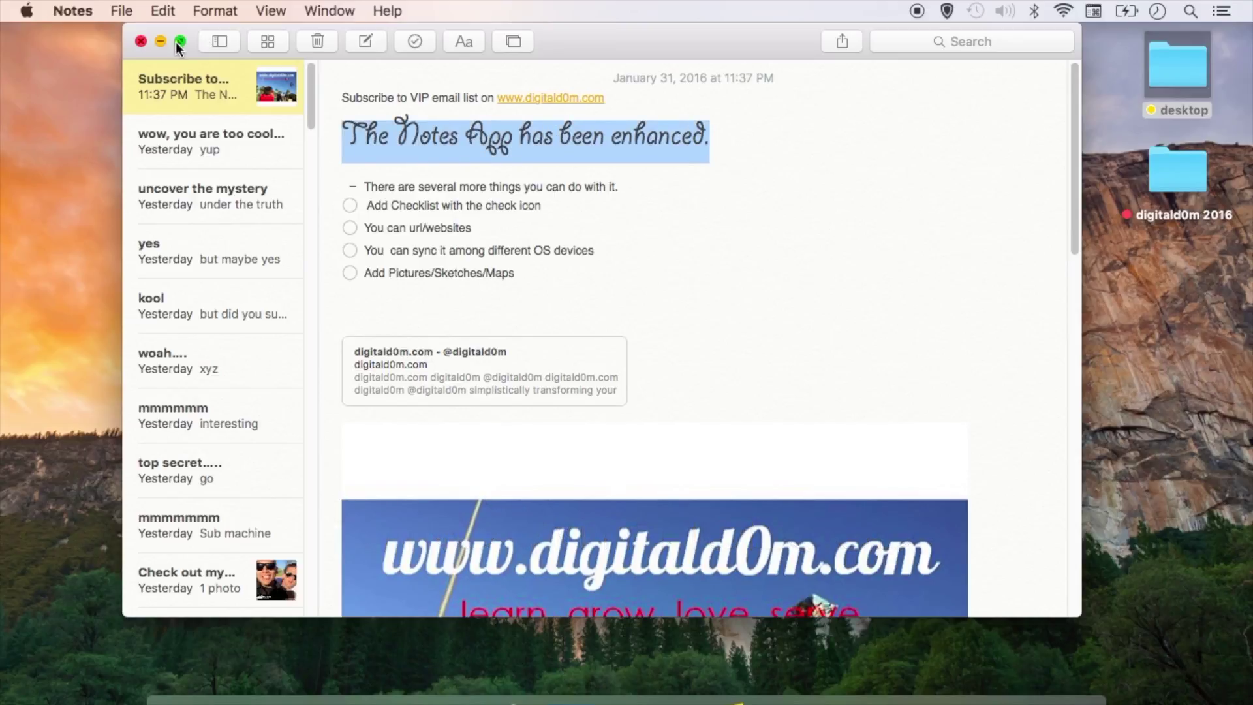